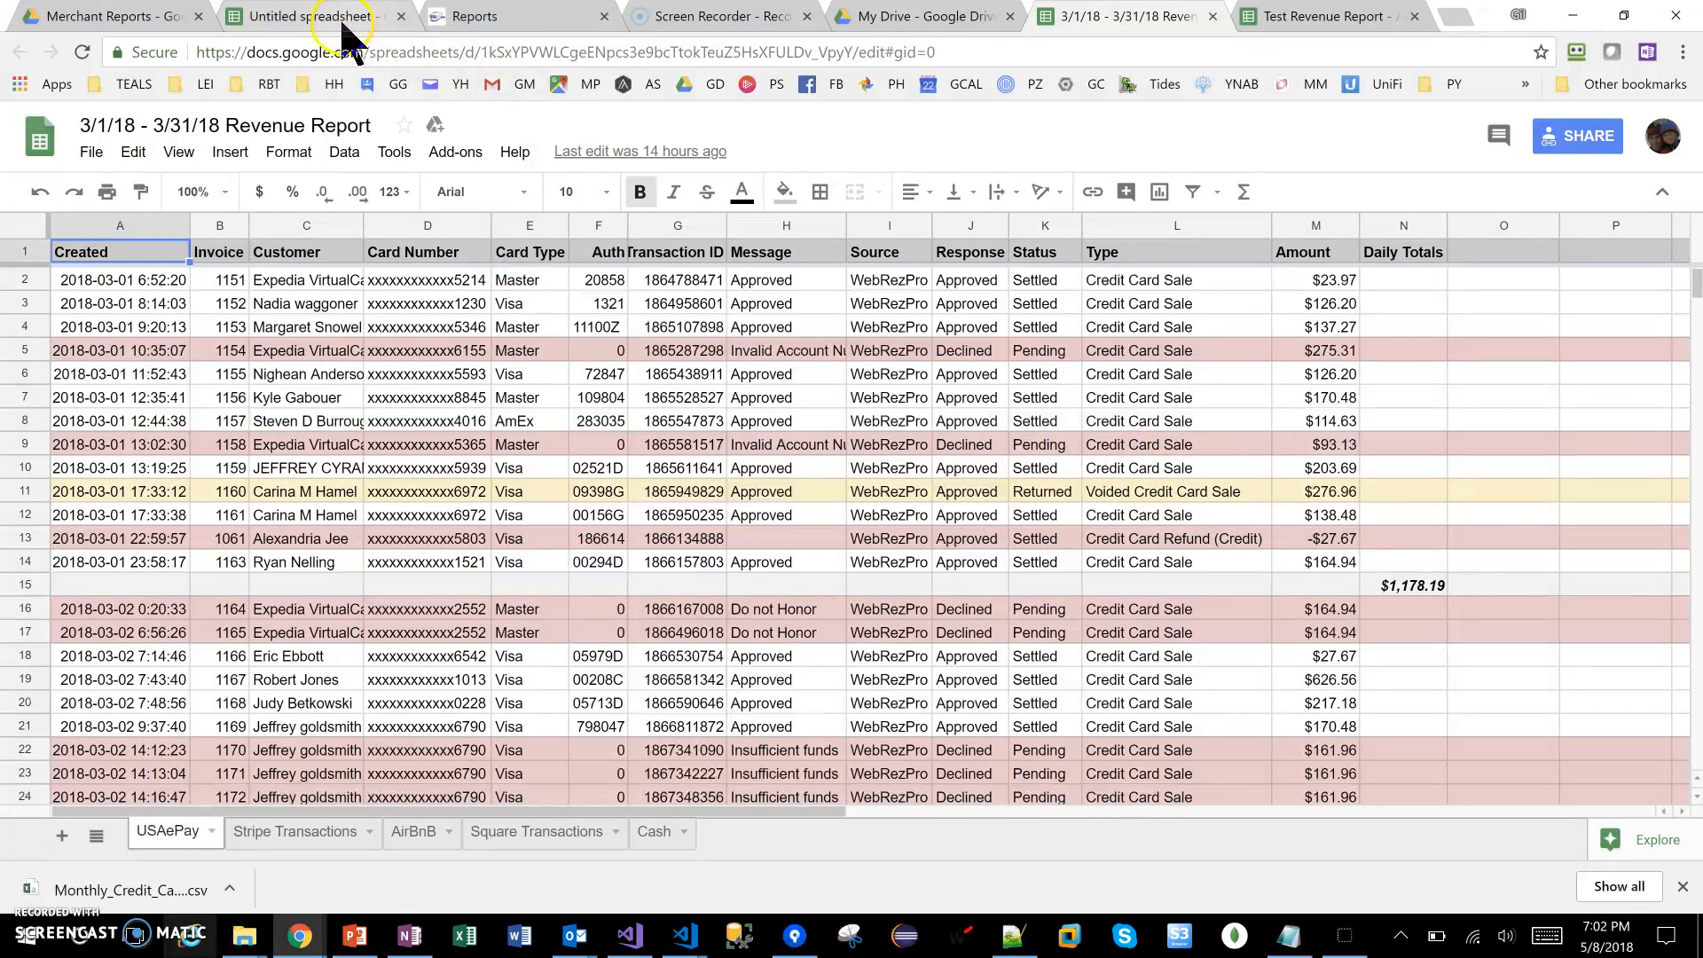
Switch to the USAePay reports page and export the 03/01/2018 - 03/31/2018 Monthly Credit Card Transactions - Daily Totals report as a CSV file
left_click(498, 26)
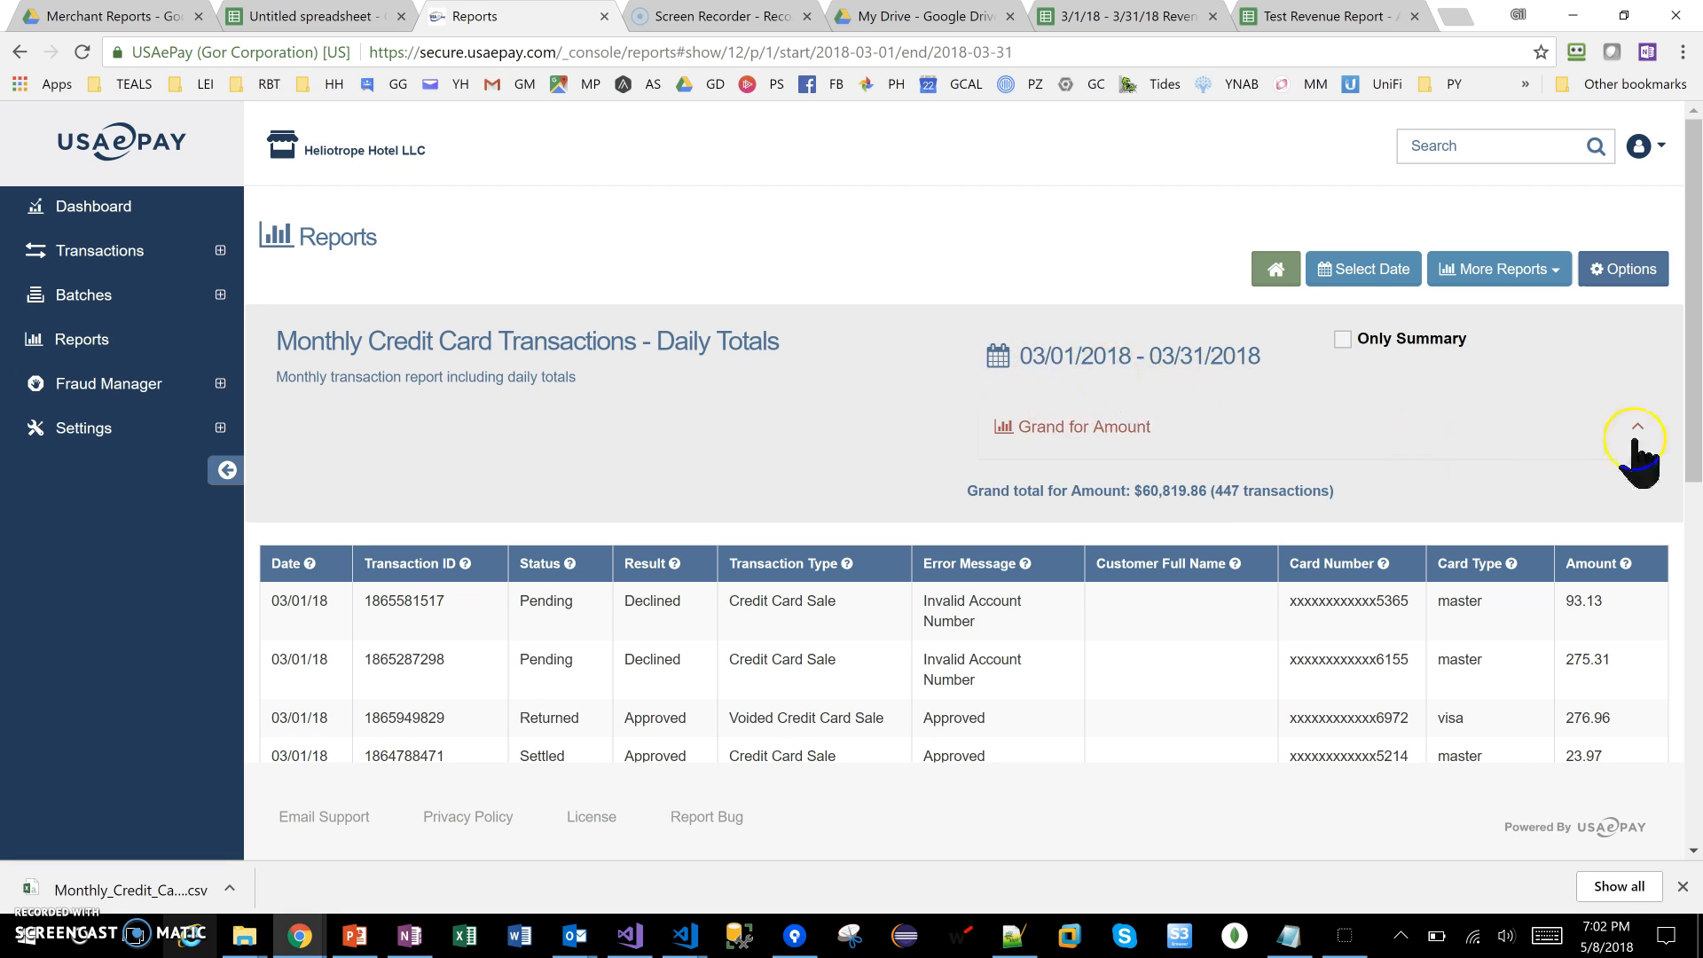
left_click(1625, 273)
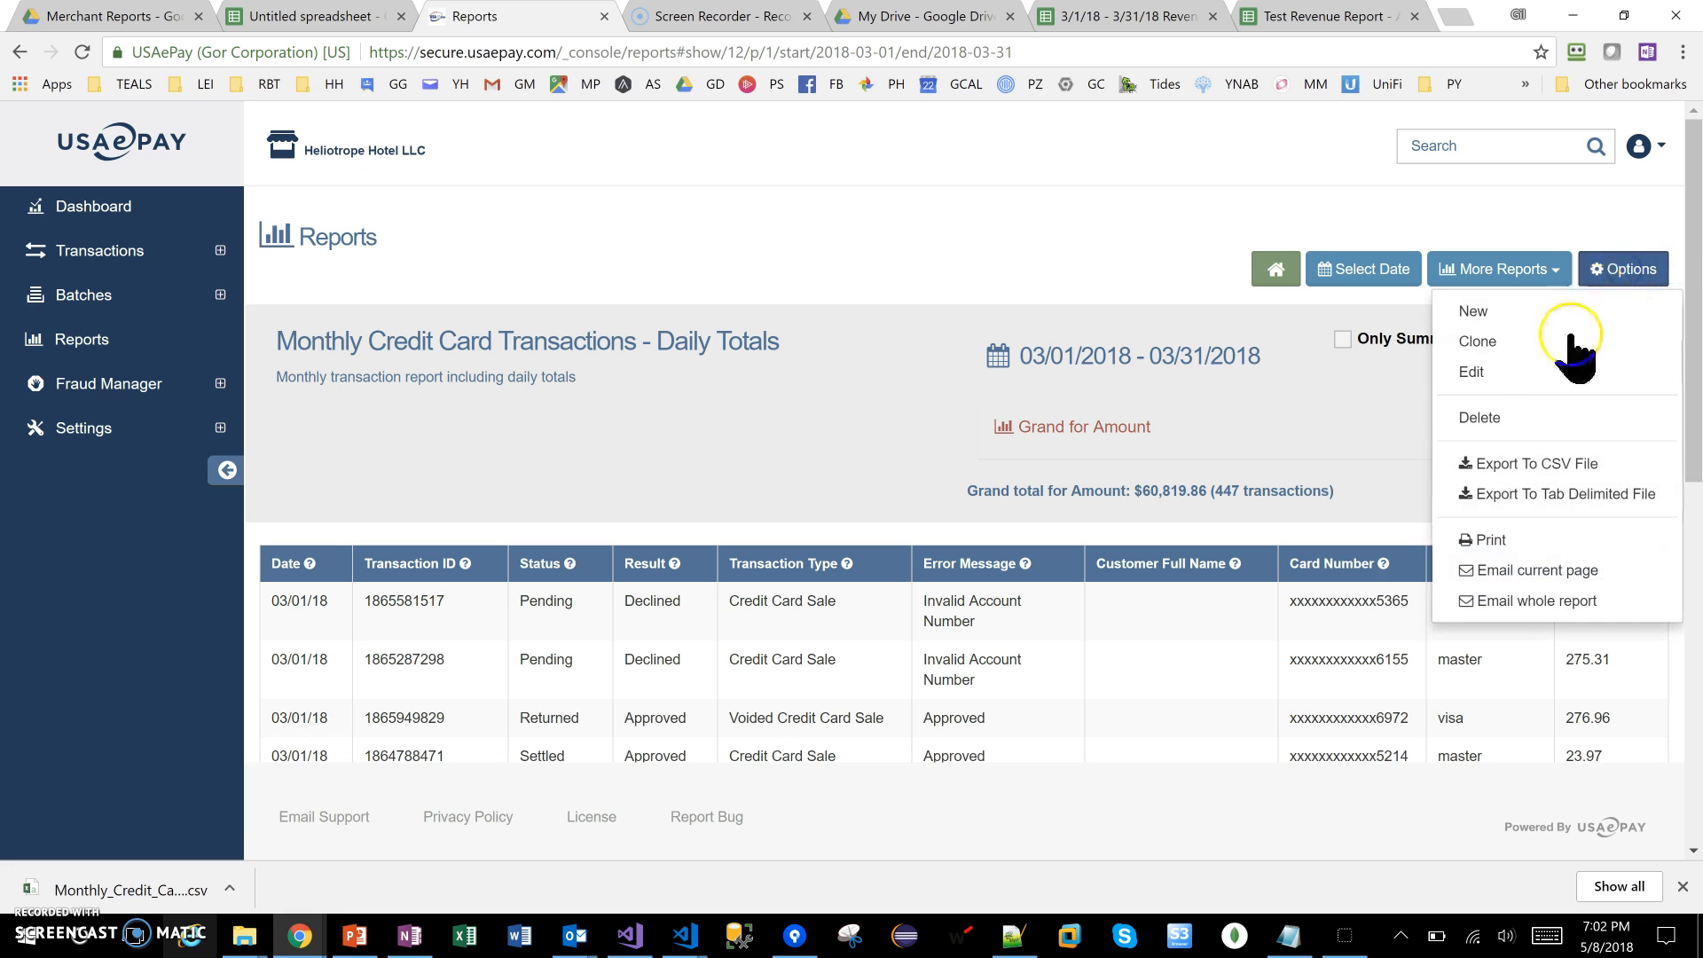
left_click(1572, 469)
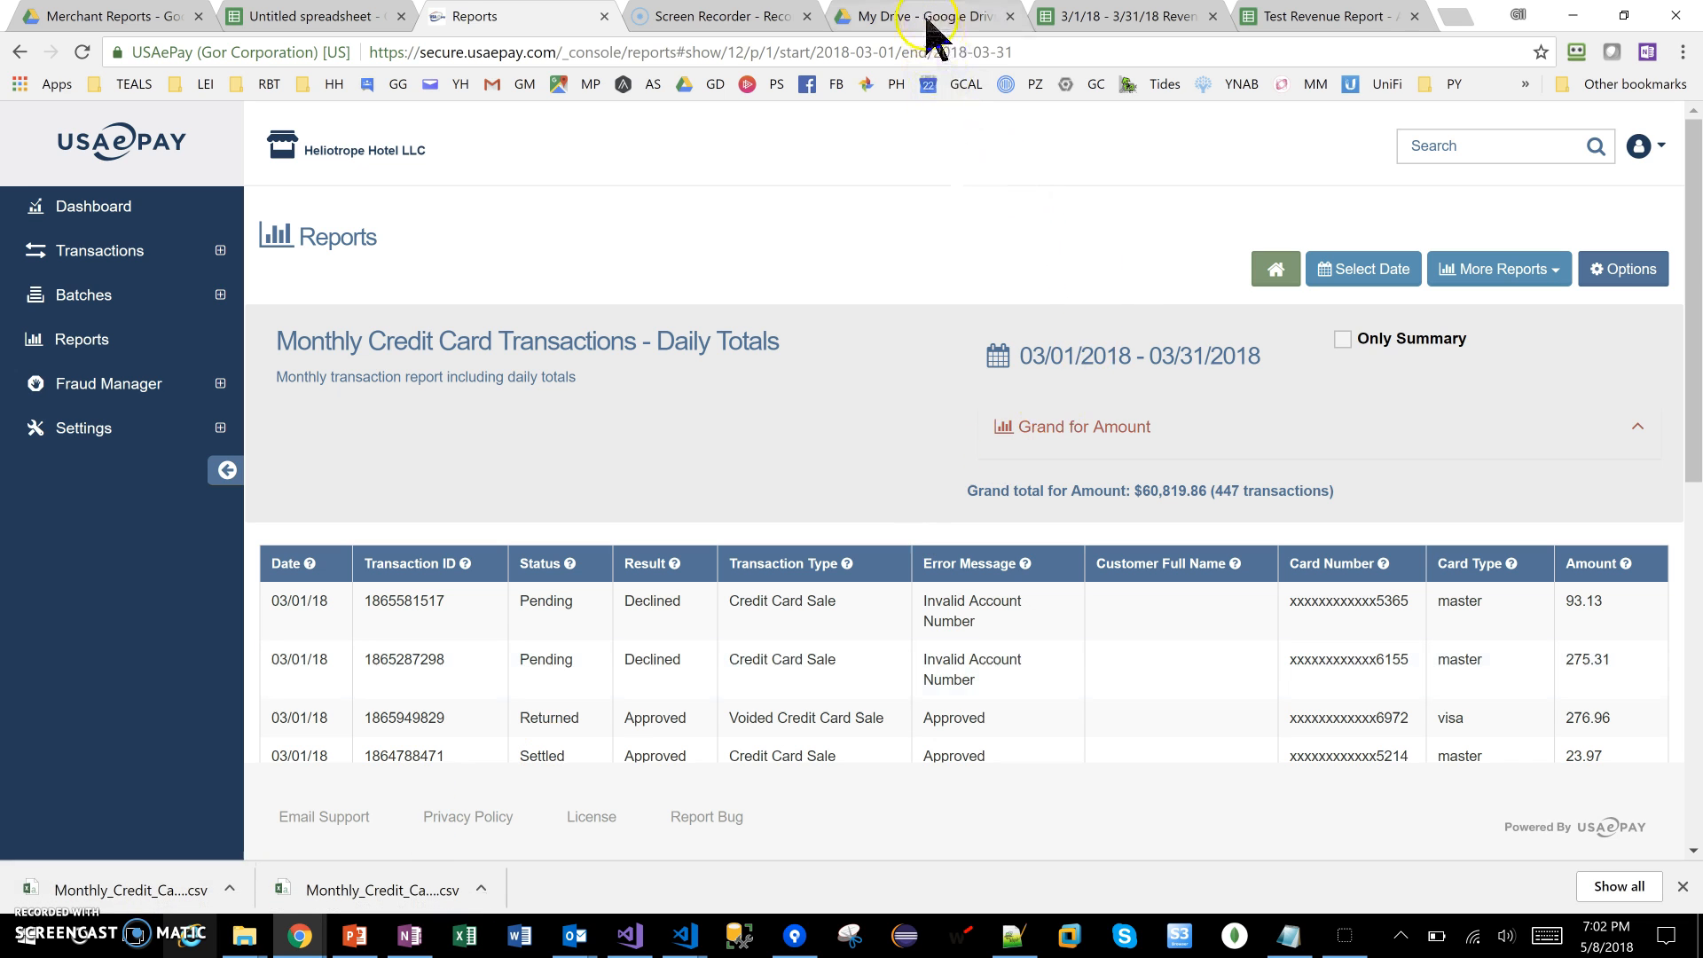
Switch to Google Drive and open the Merchant Reports folder inside the Heliotrope folder
left_click(928, 24)
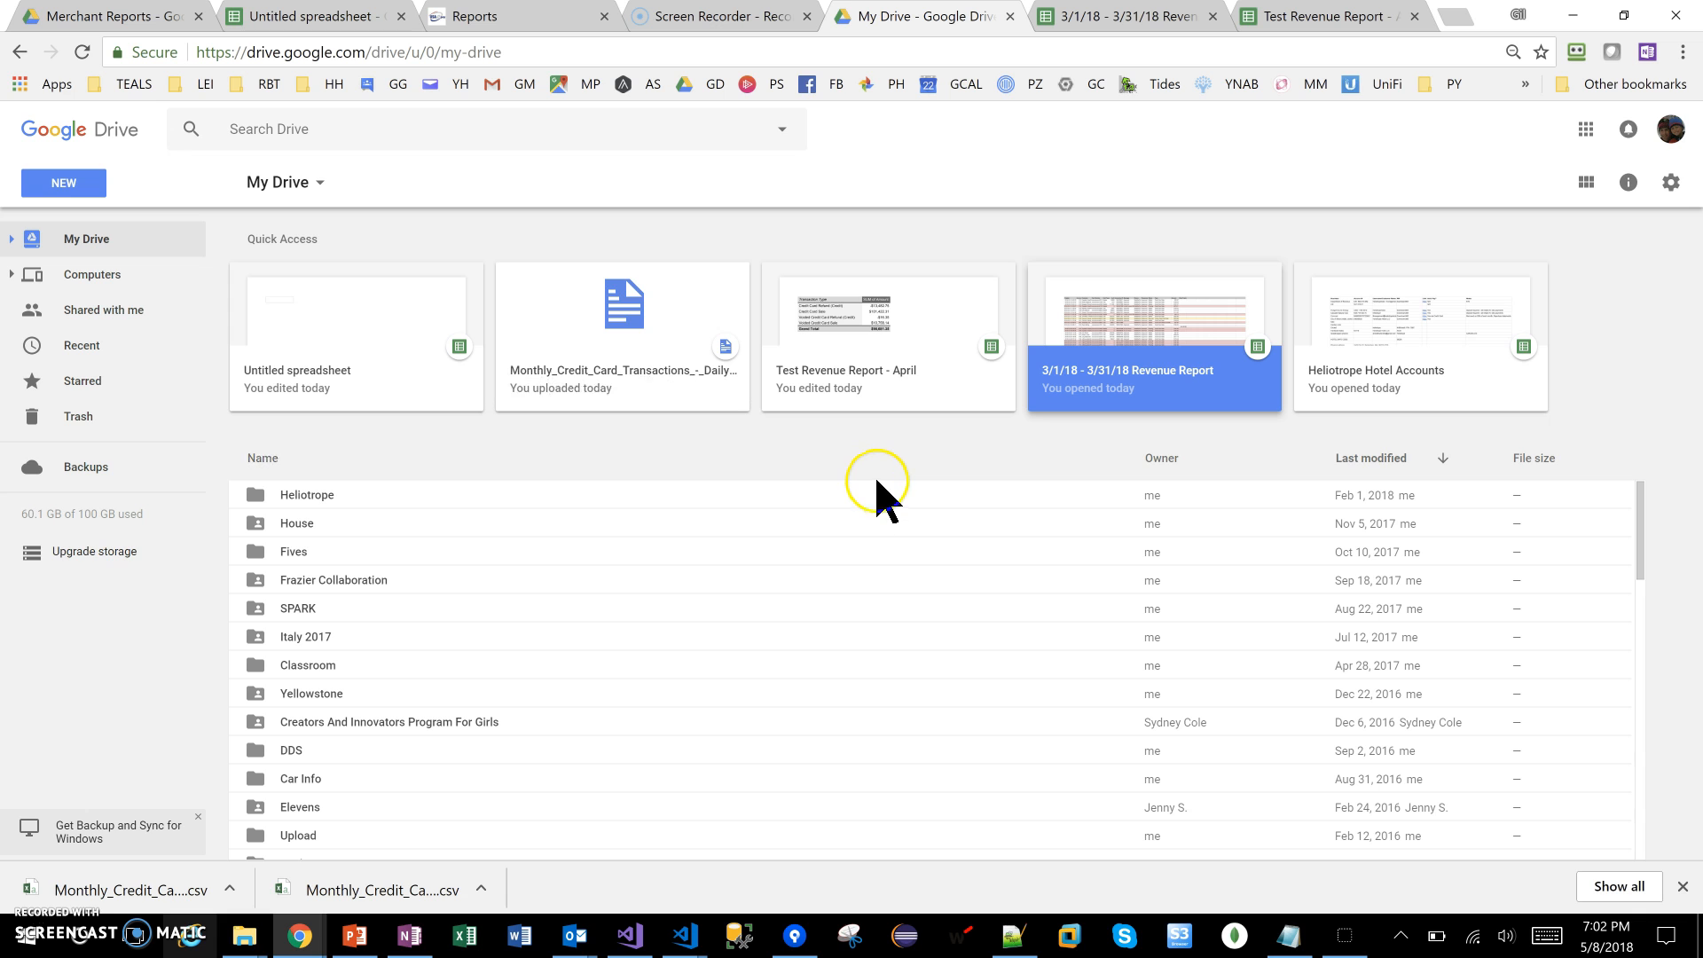
double_click(315, 495)
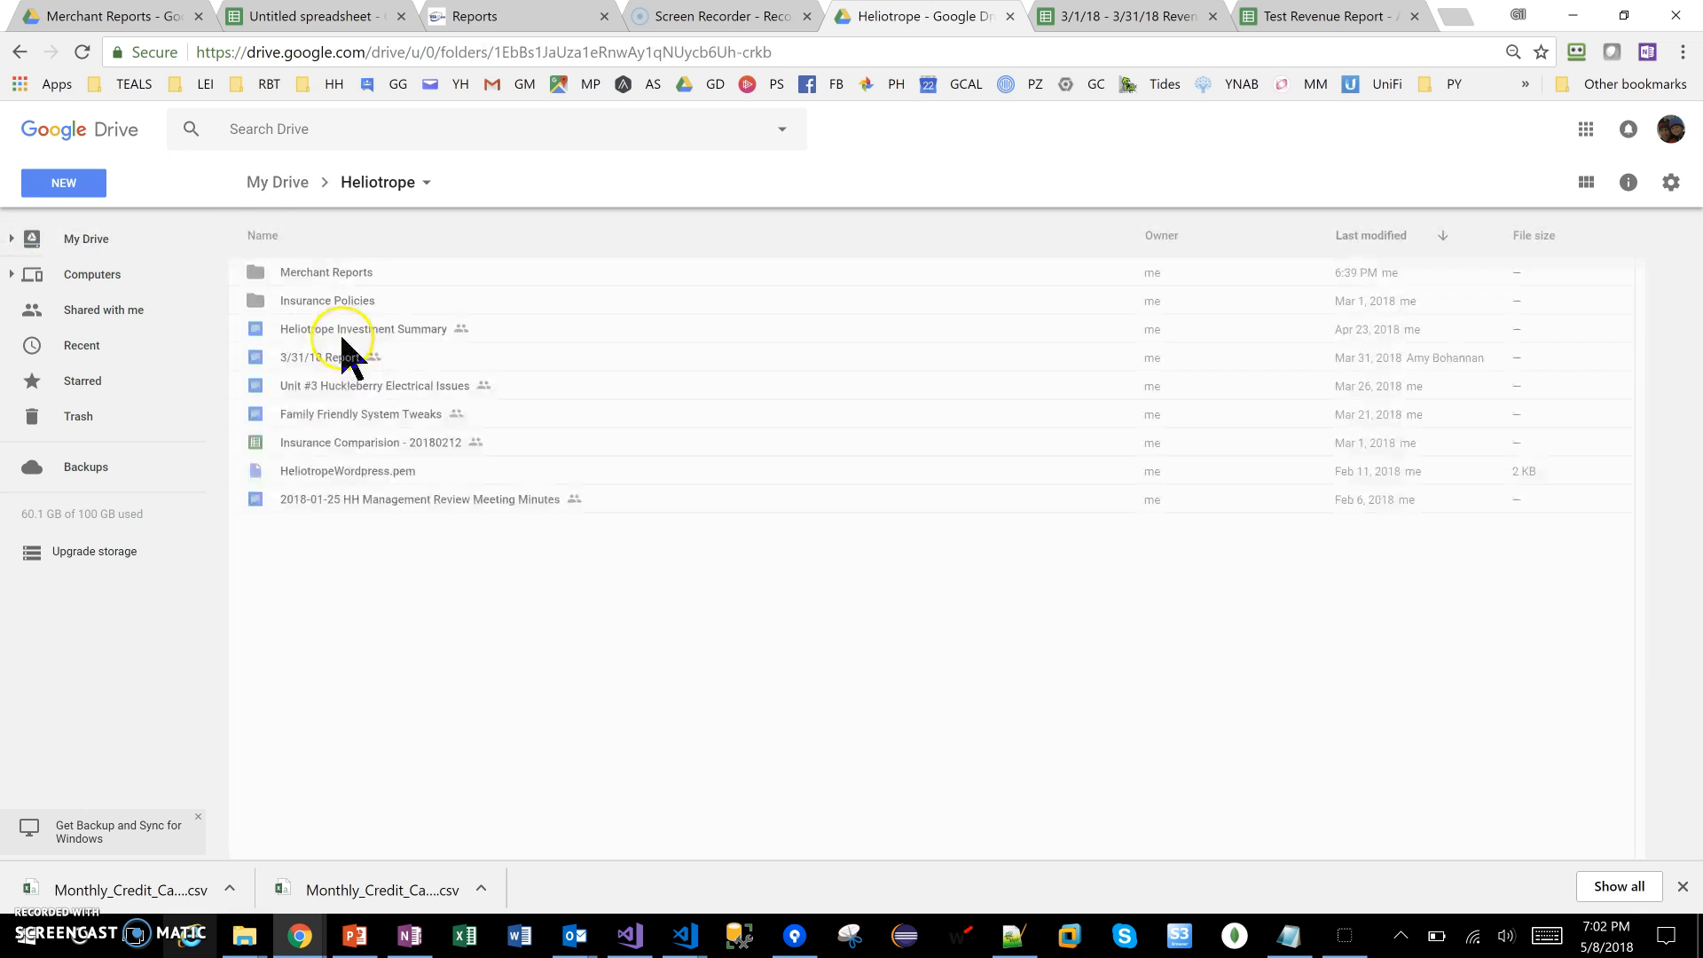
left_click(336, 276)
double_click(336, 276)
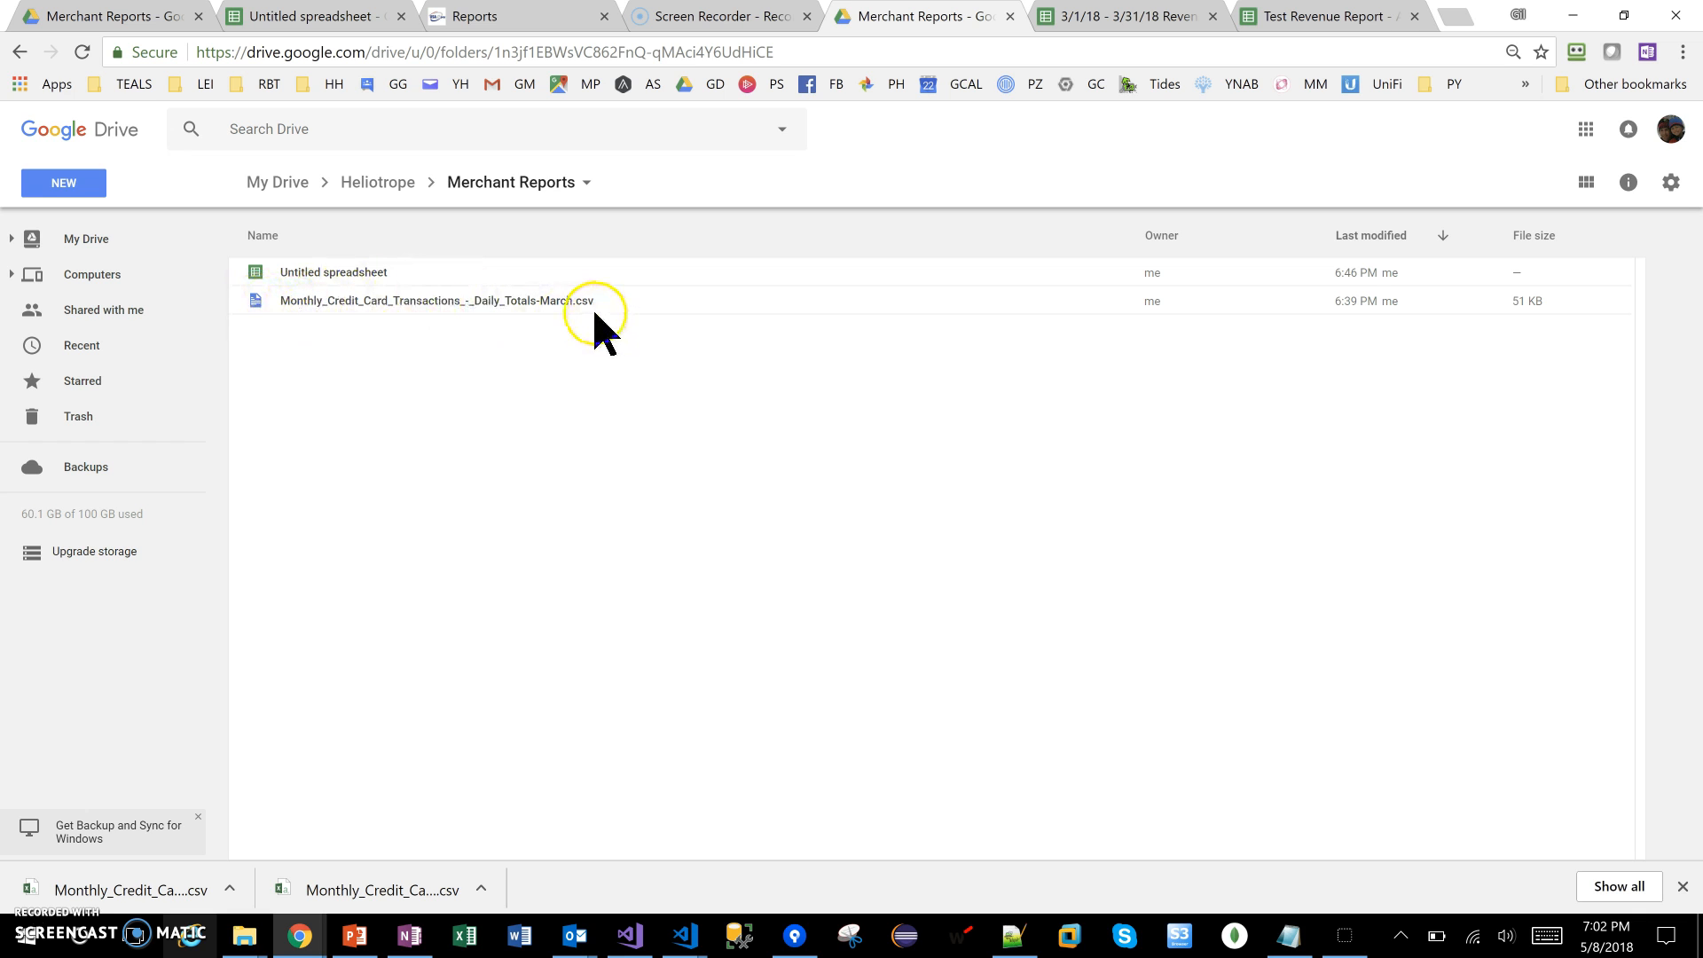
In the untitled Google Sheets spreadsheet, import Monthly_Credit_Card_Transactions_-_Daily_Totals-March.csv from Heliotrope's Merchant Reports folder, replacing the spreadsheet
left_click(309, 18)
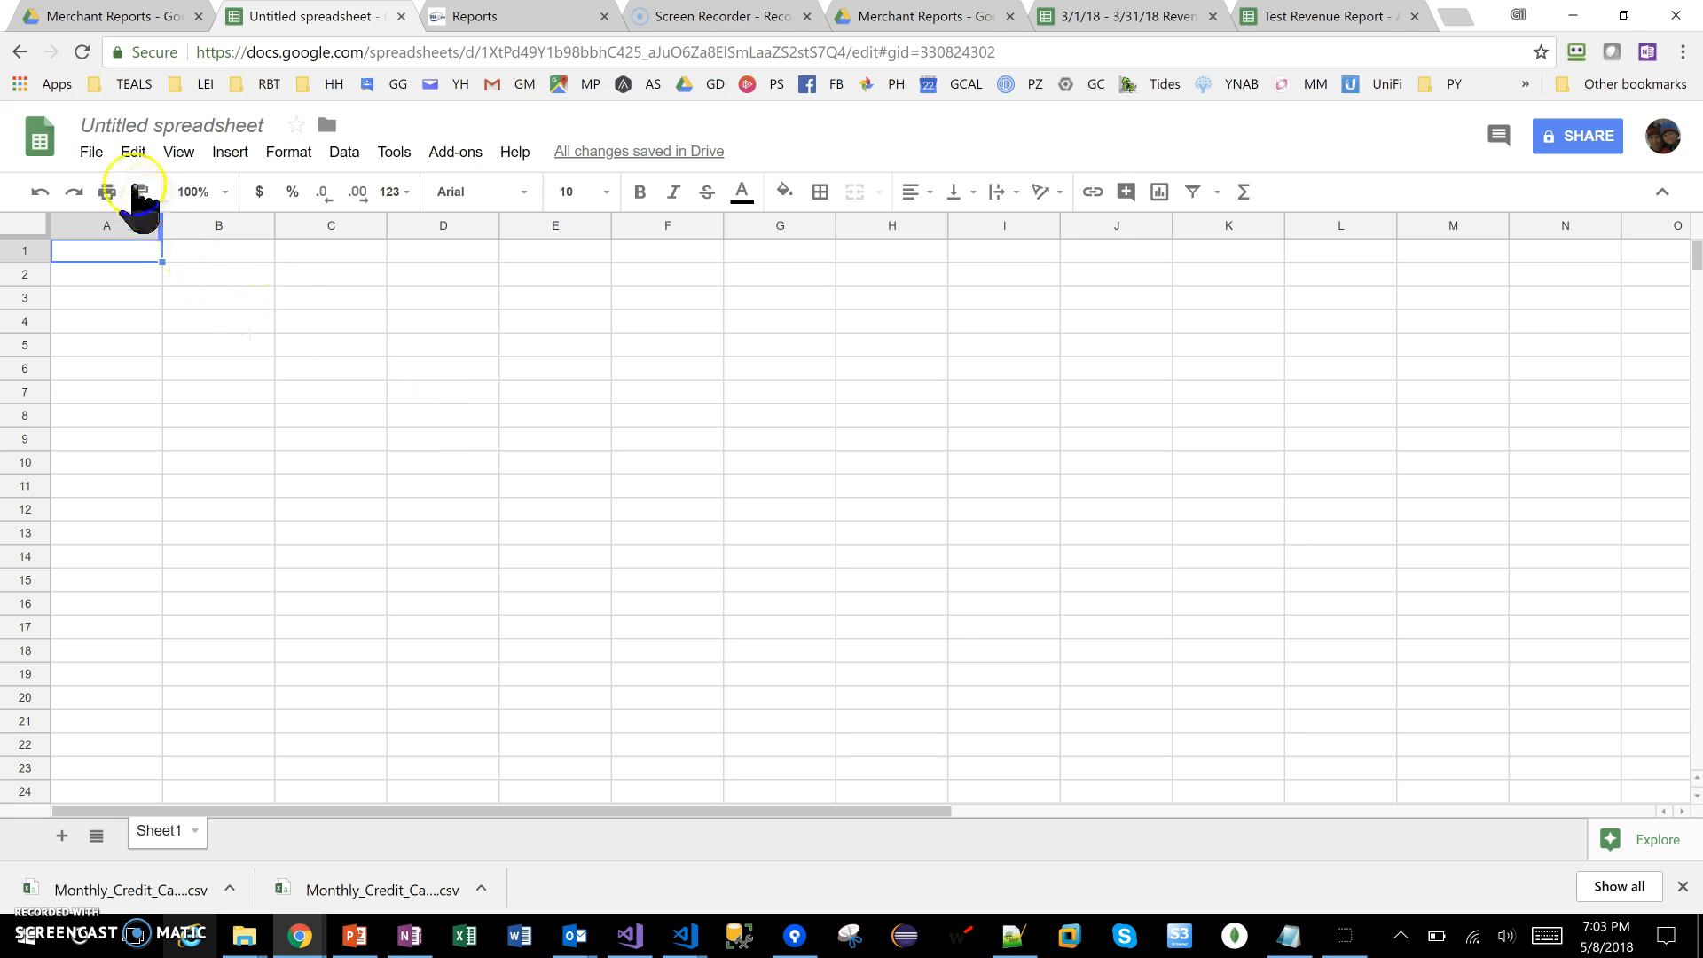
left_click(93, 151)
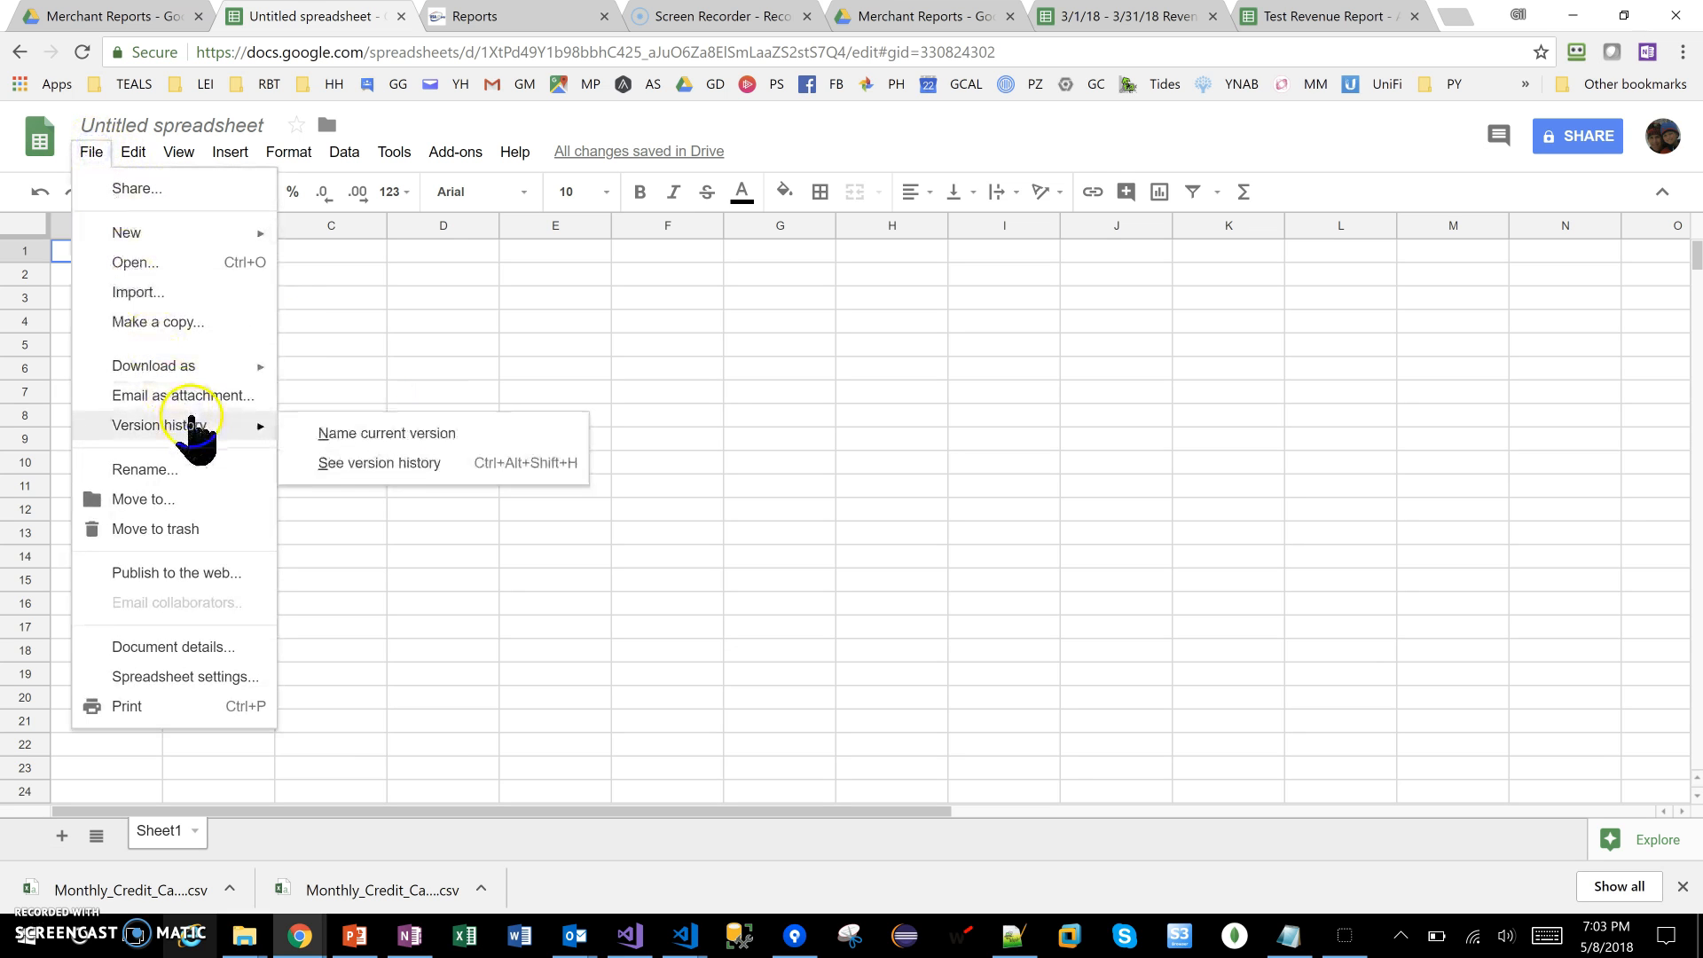
left_click(190, 490)
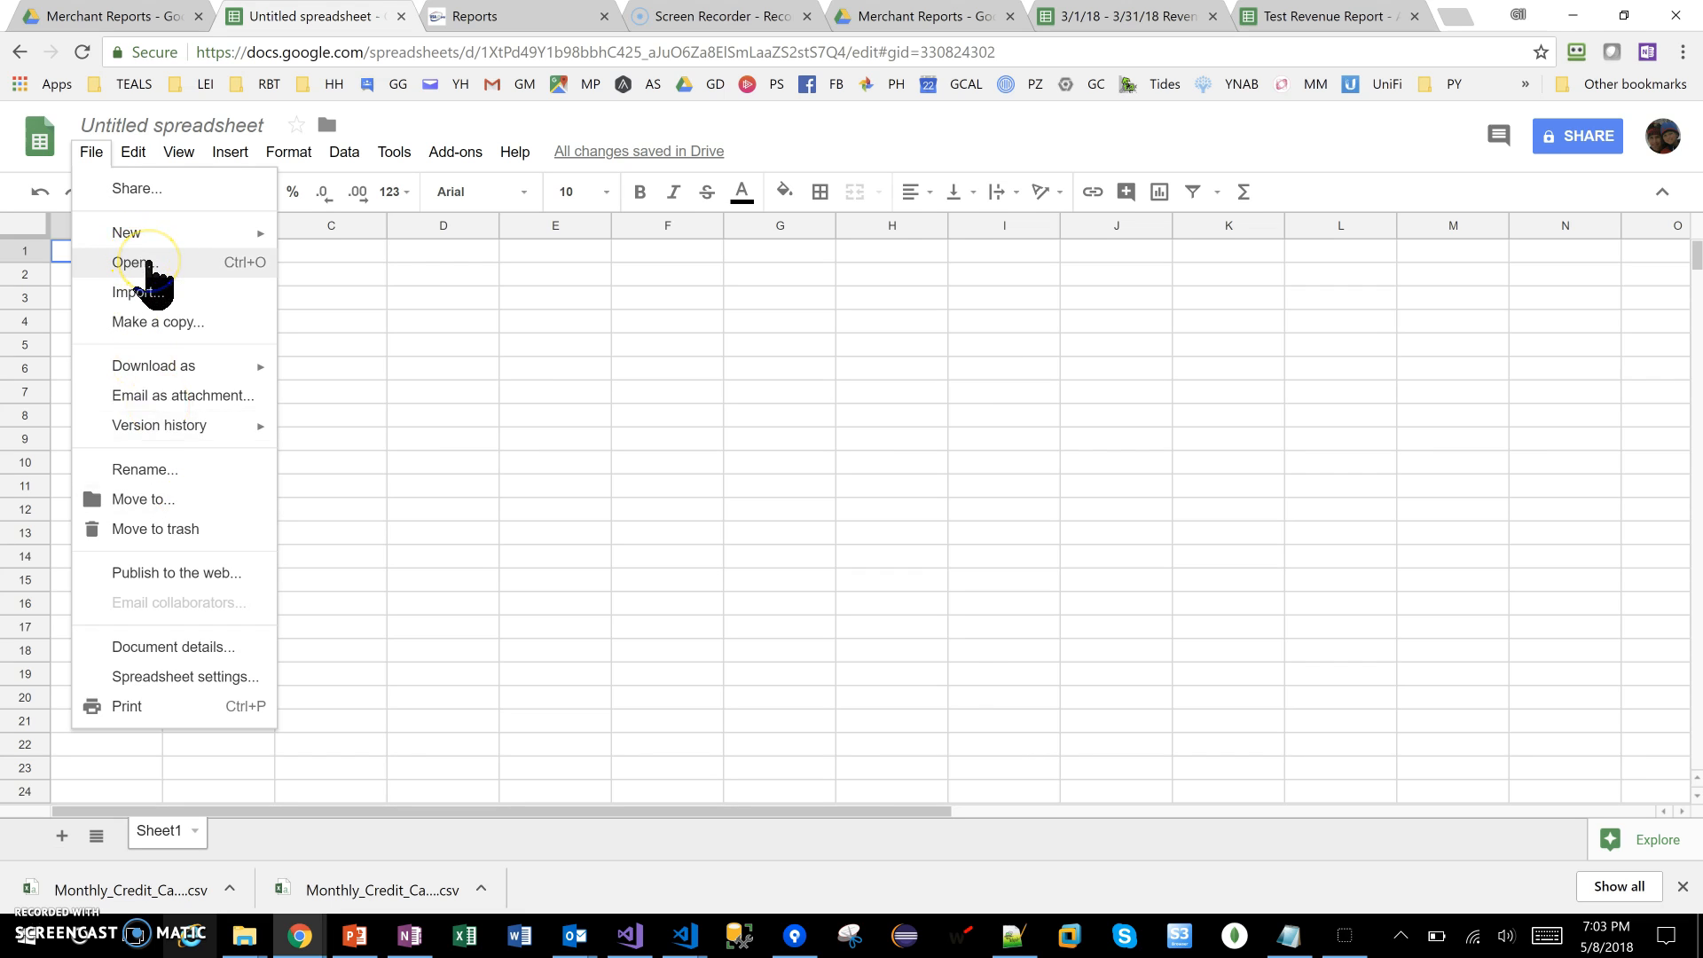
left_click(144, 293)
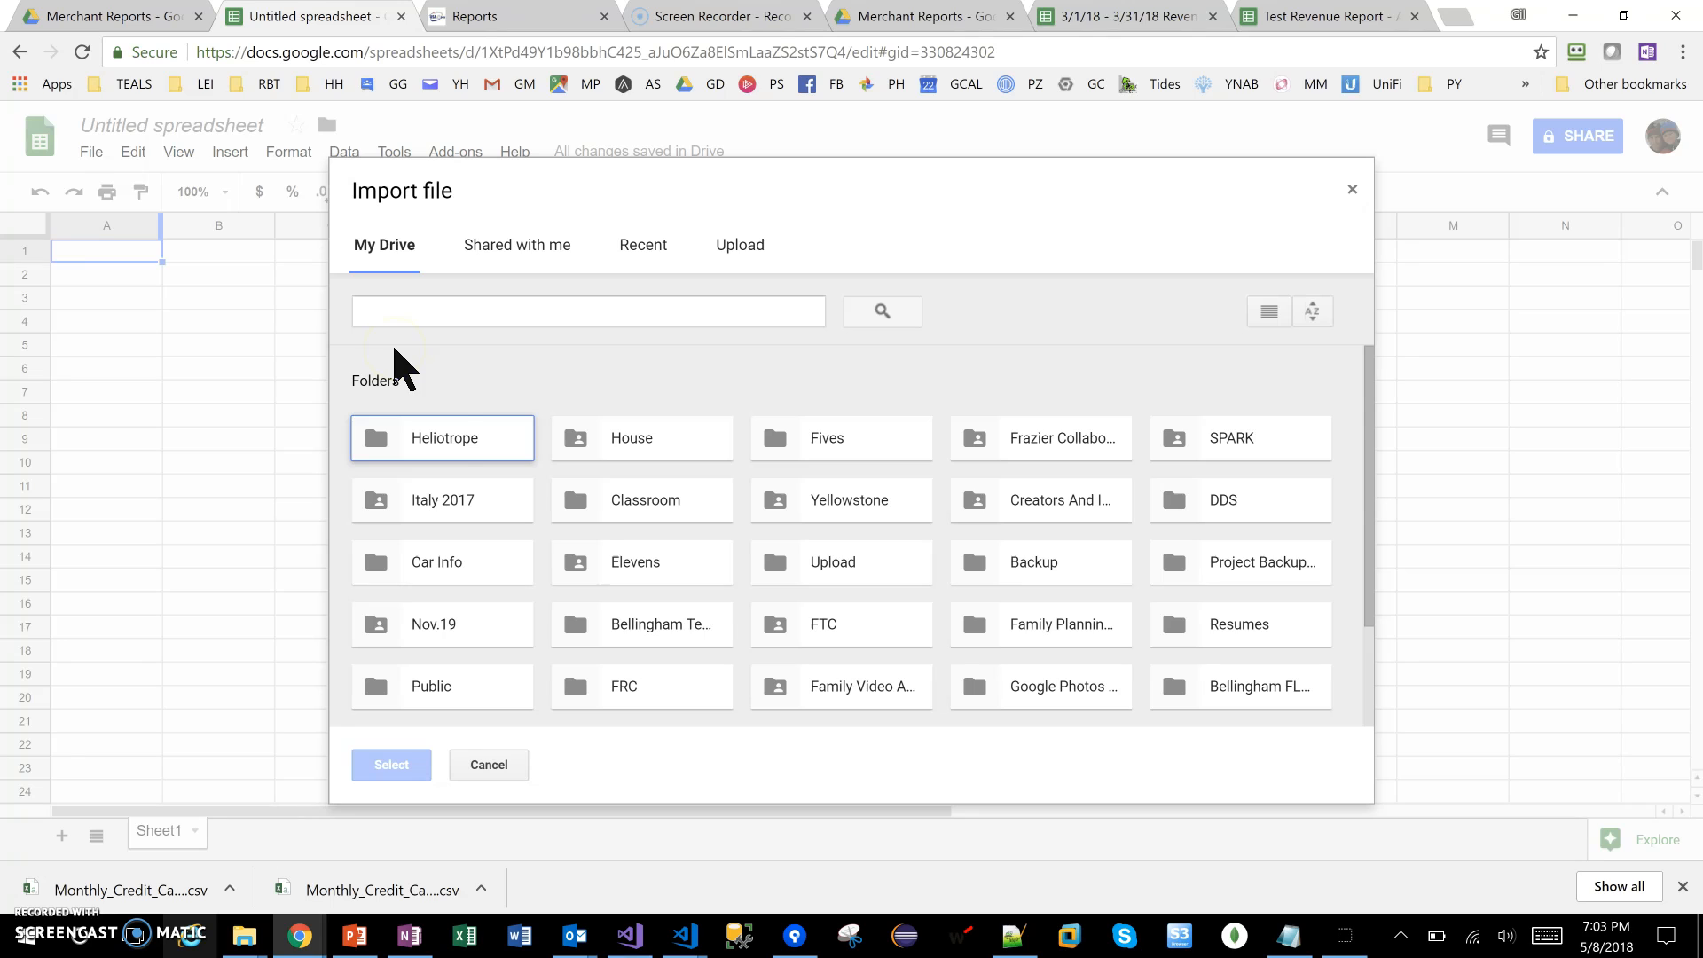
double_click(443, 434)
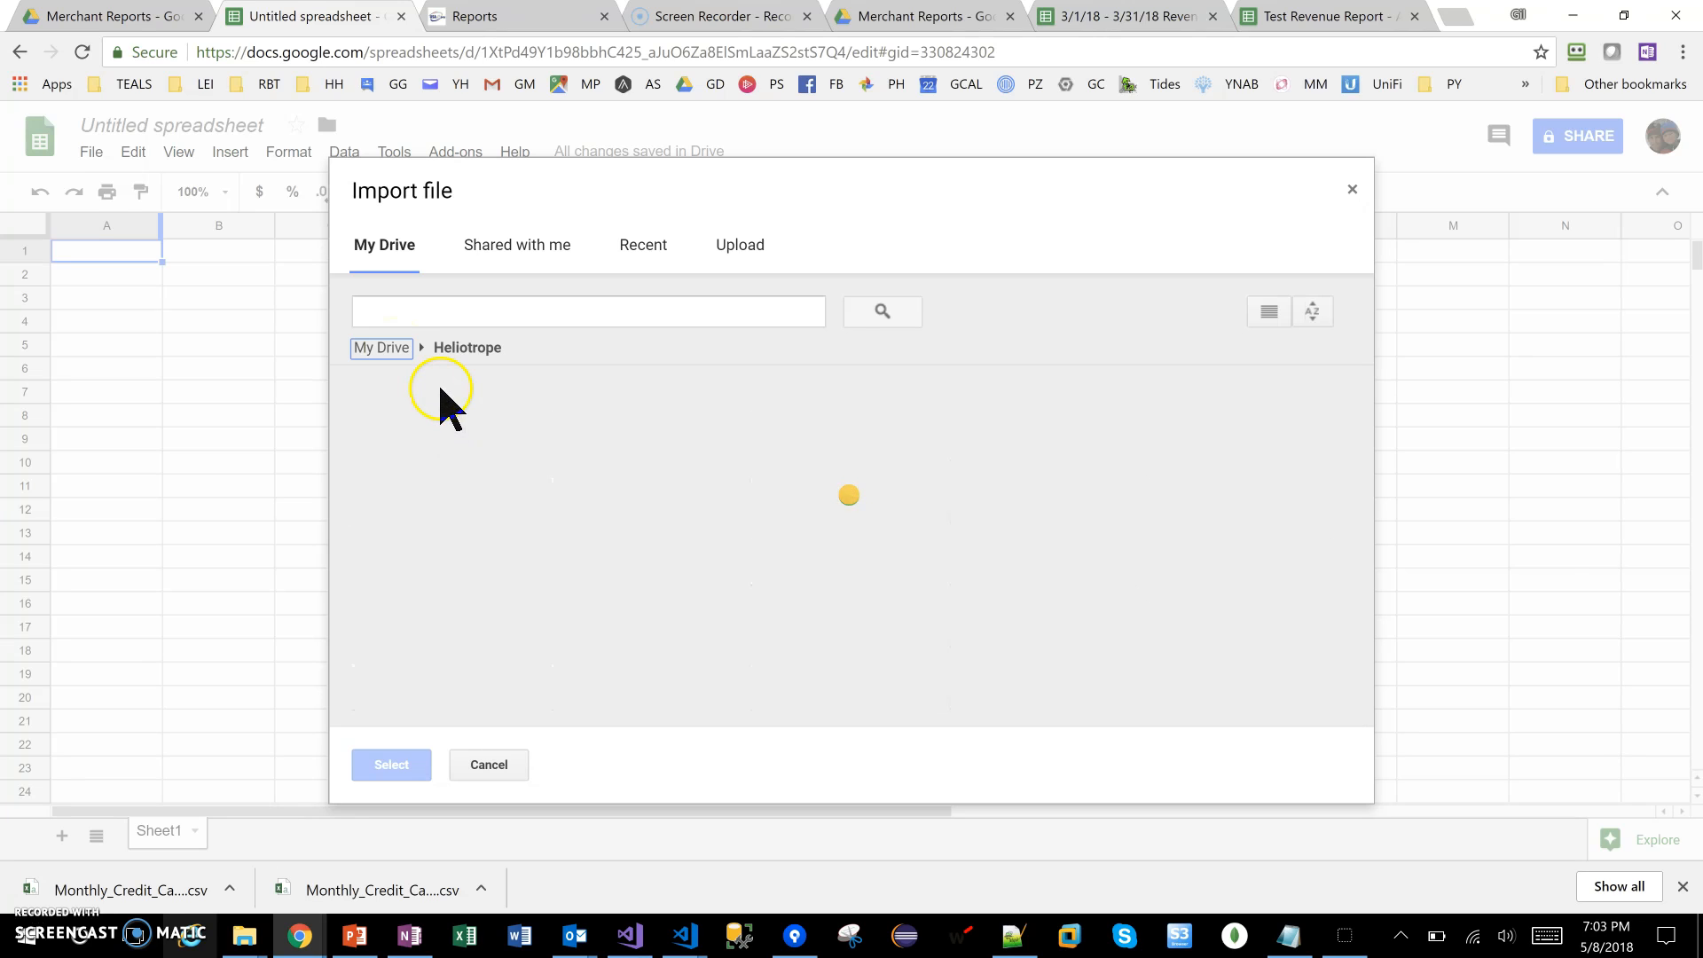
double_click(456, 465)
double_click(459, 519)
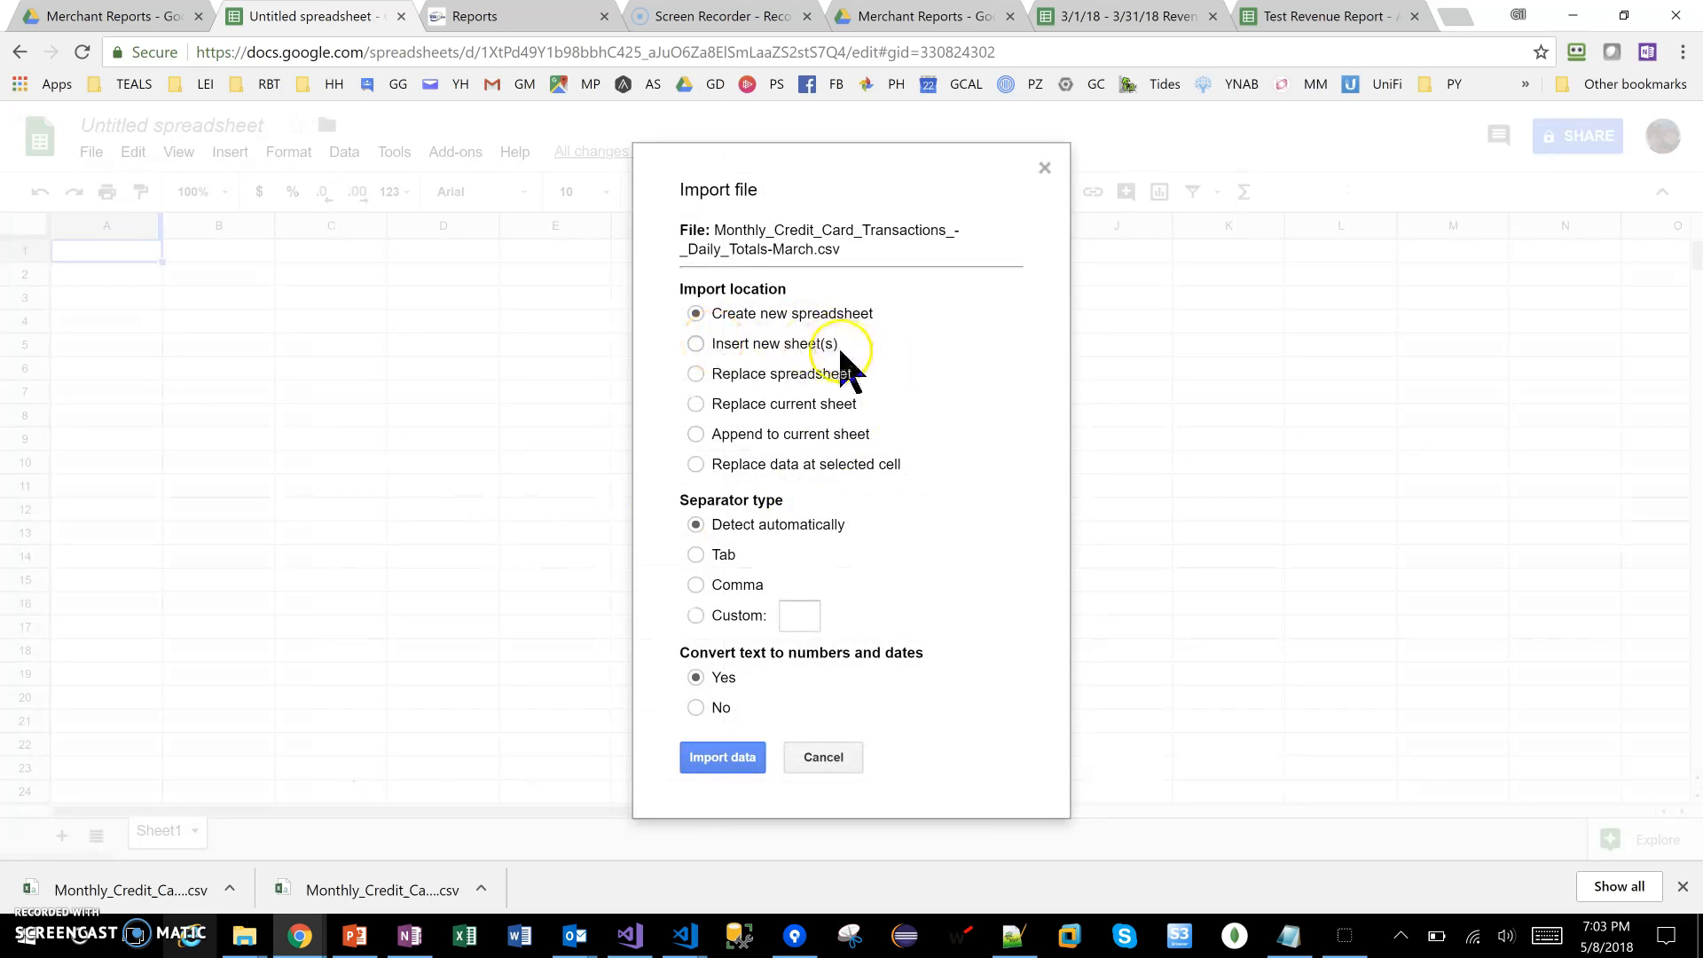
left_click(766, 374)
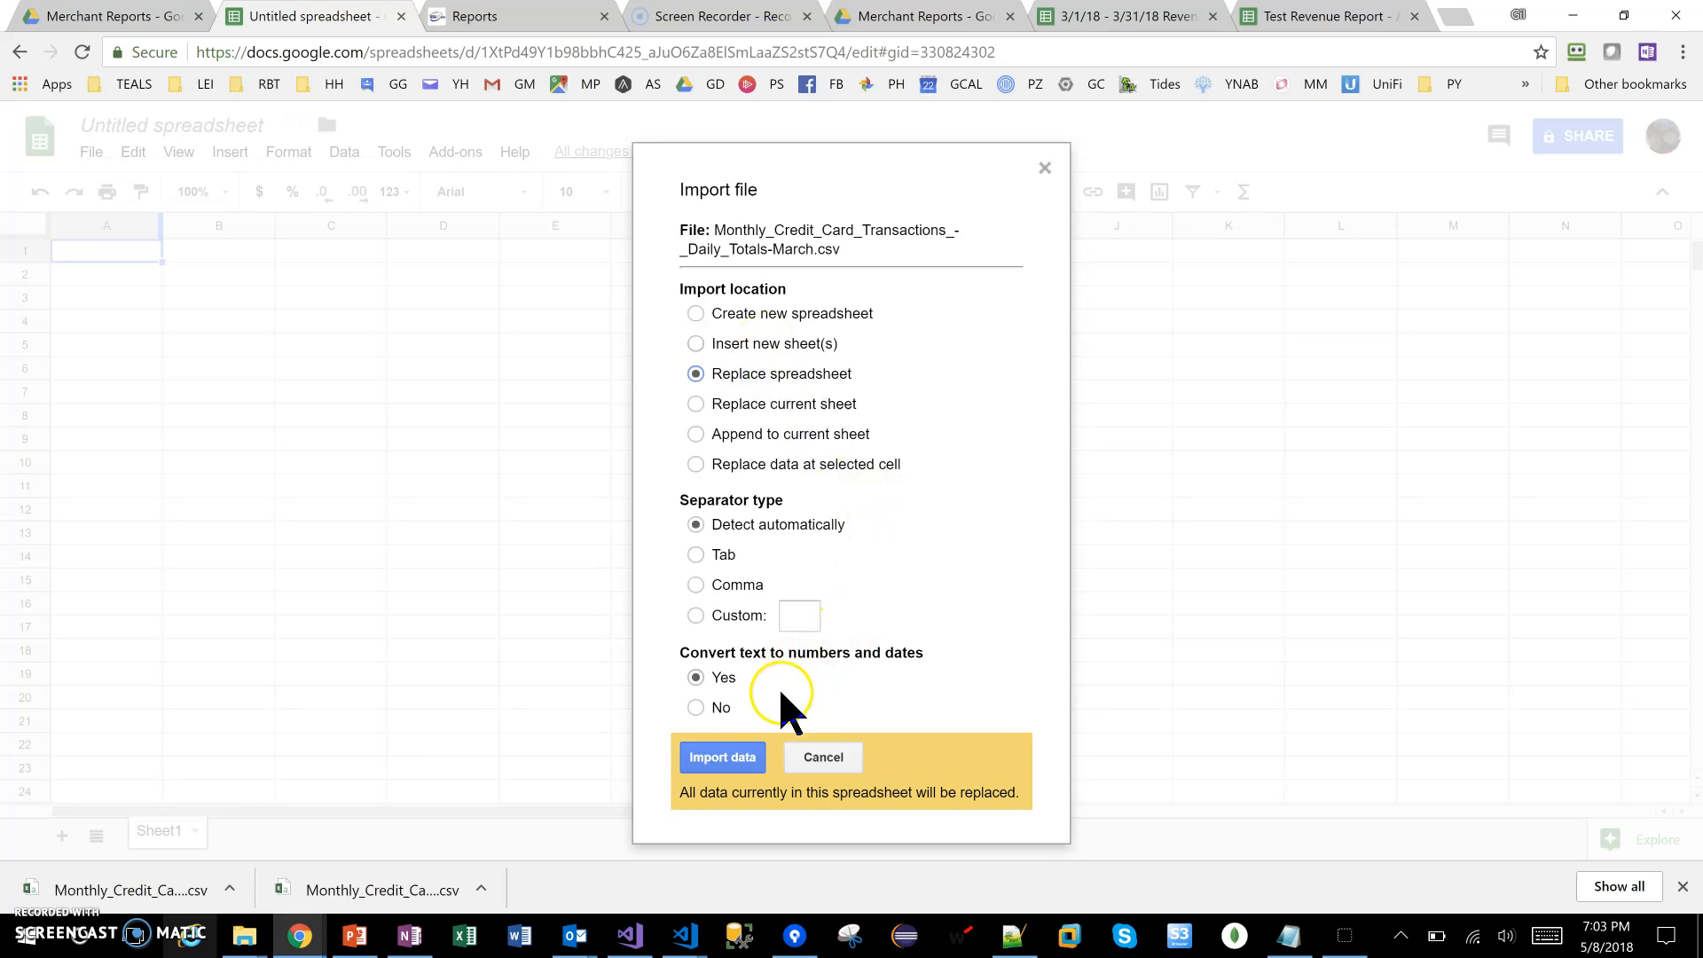
left_click(732, 759)
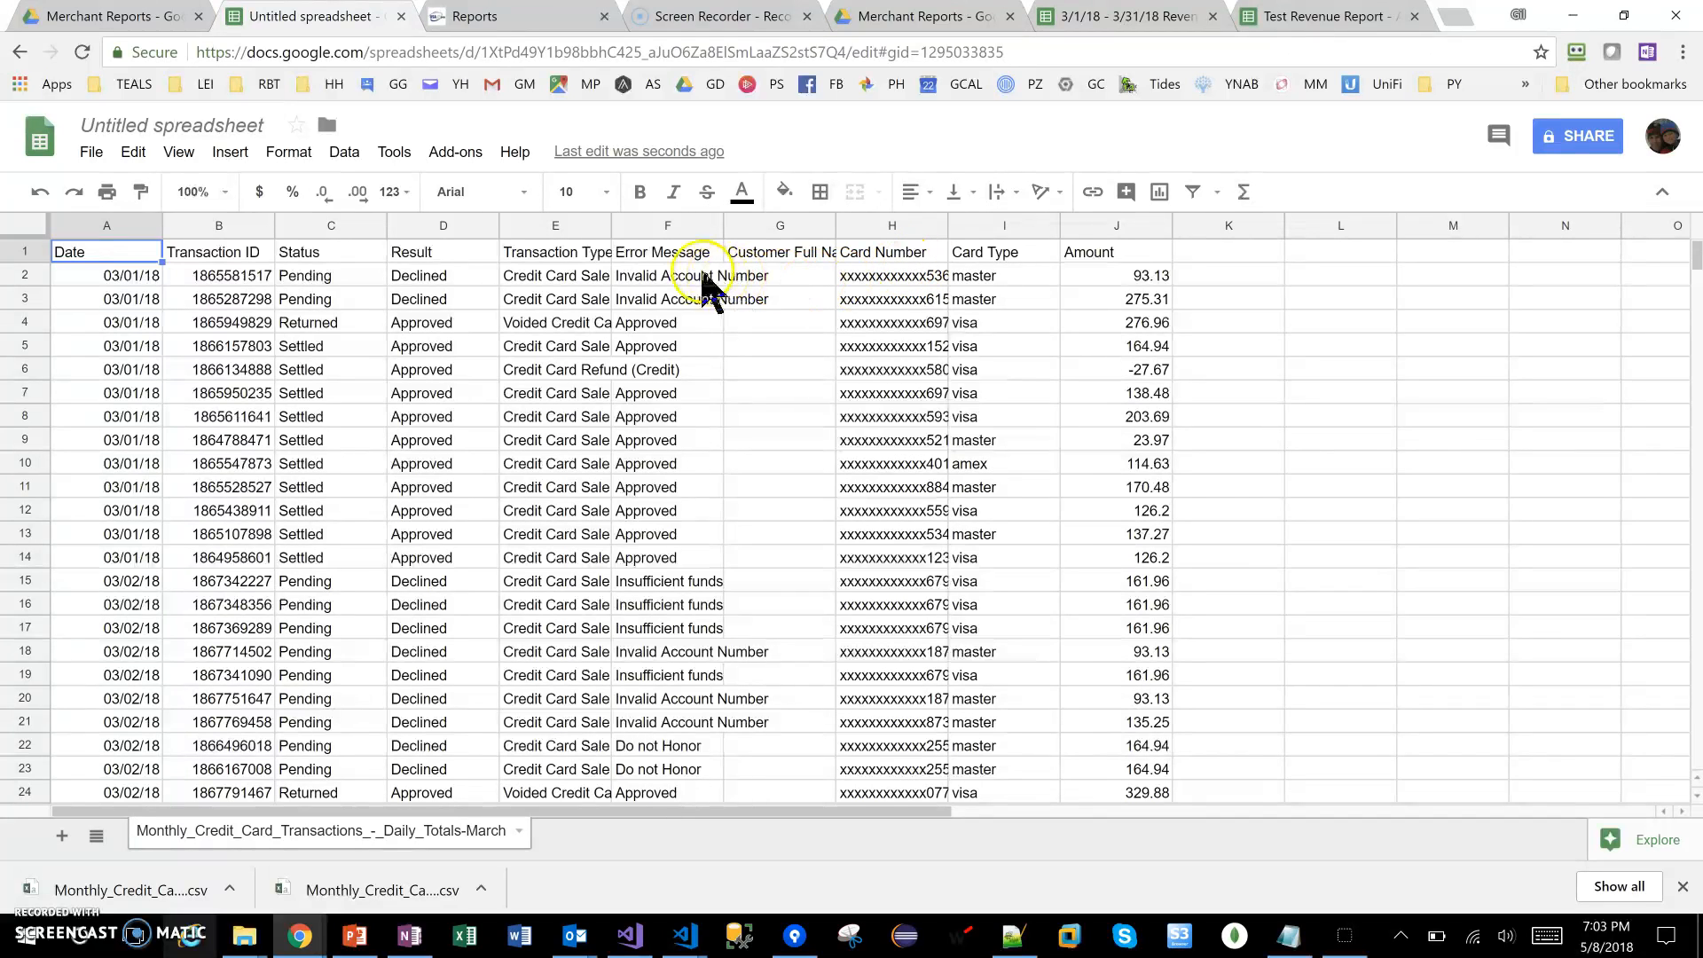
Create a pivot table from the imported March transaction data
left_click(394, 155)
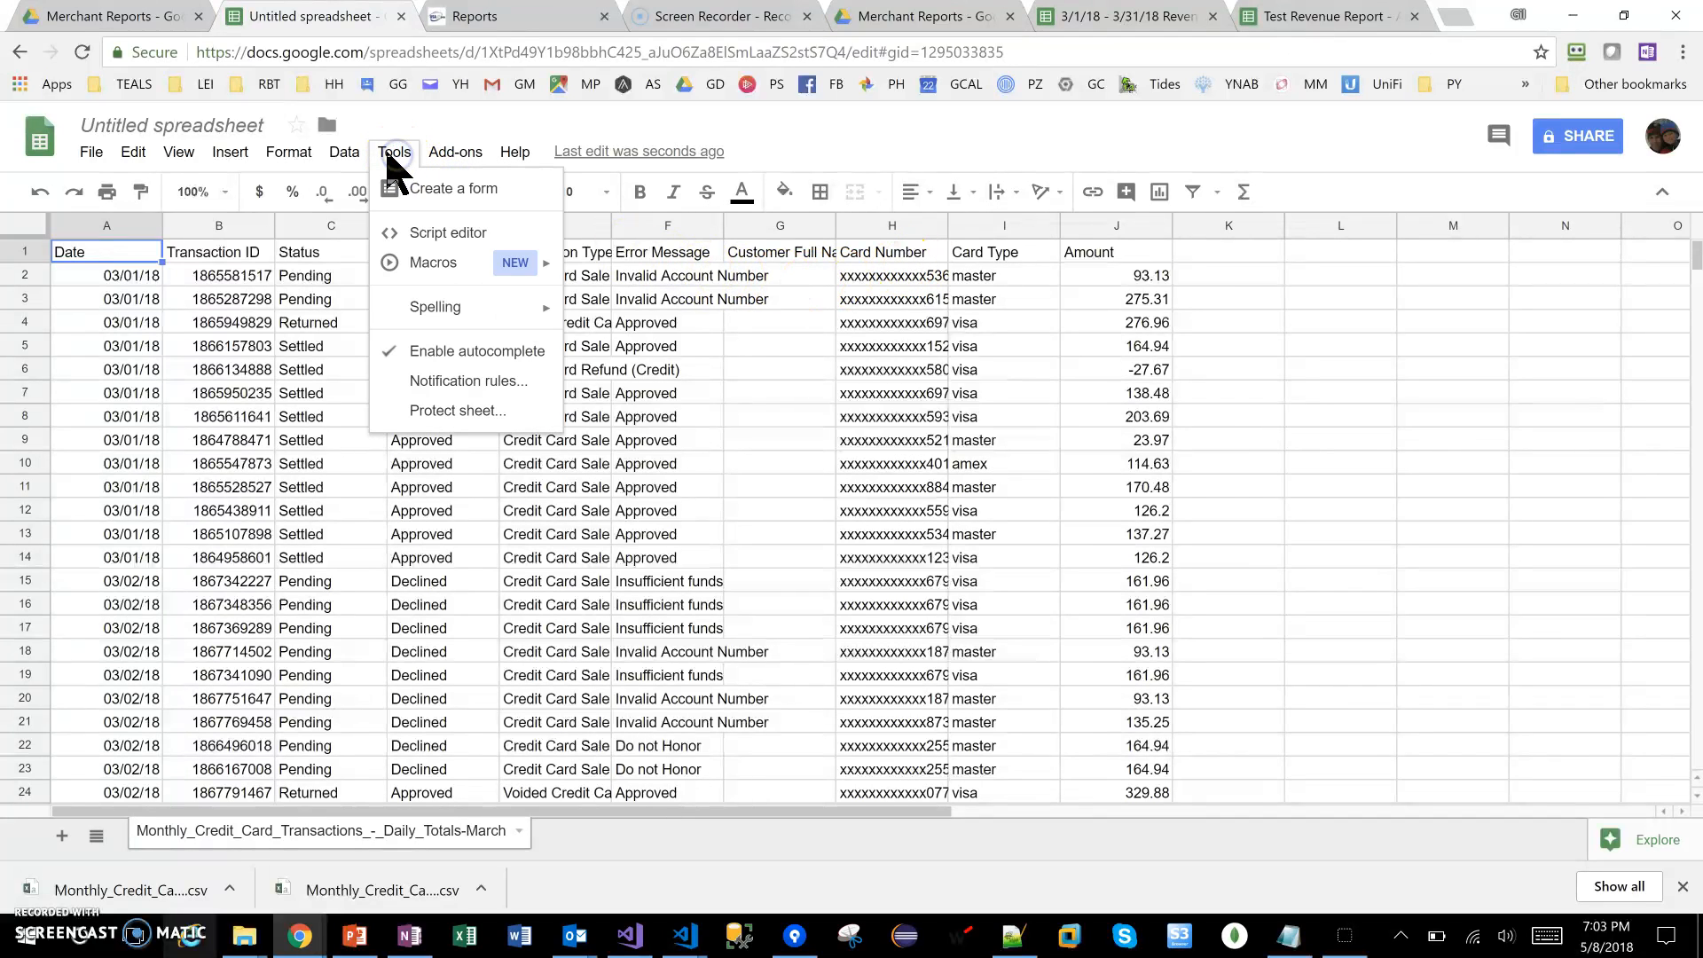
left_click(346, 154)
left_click(404, 396)
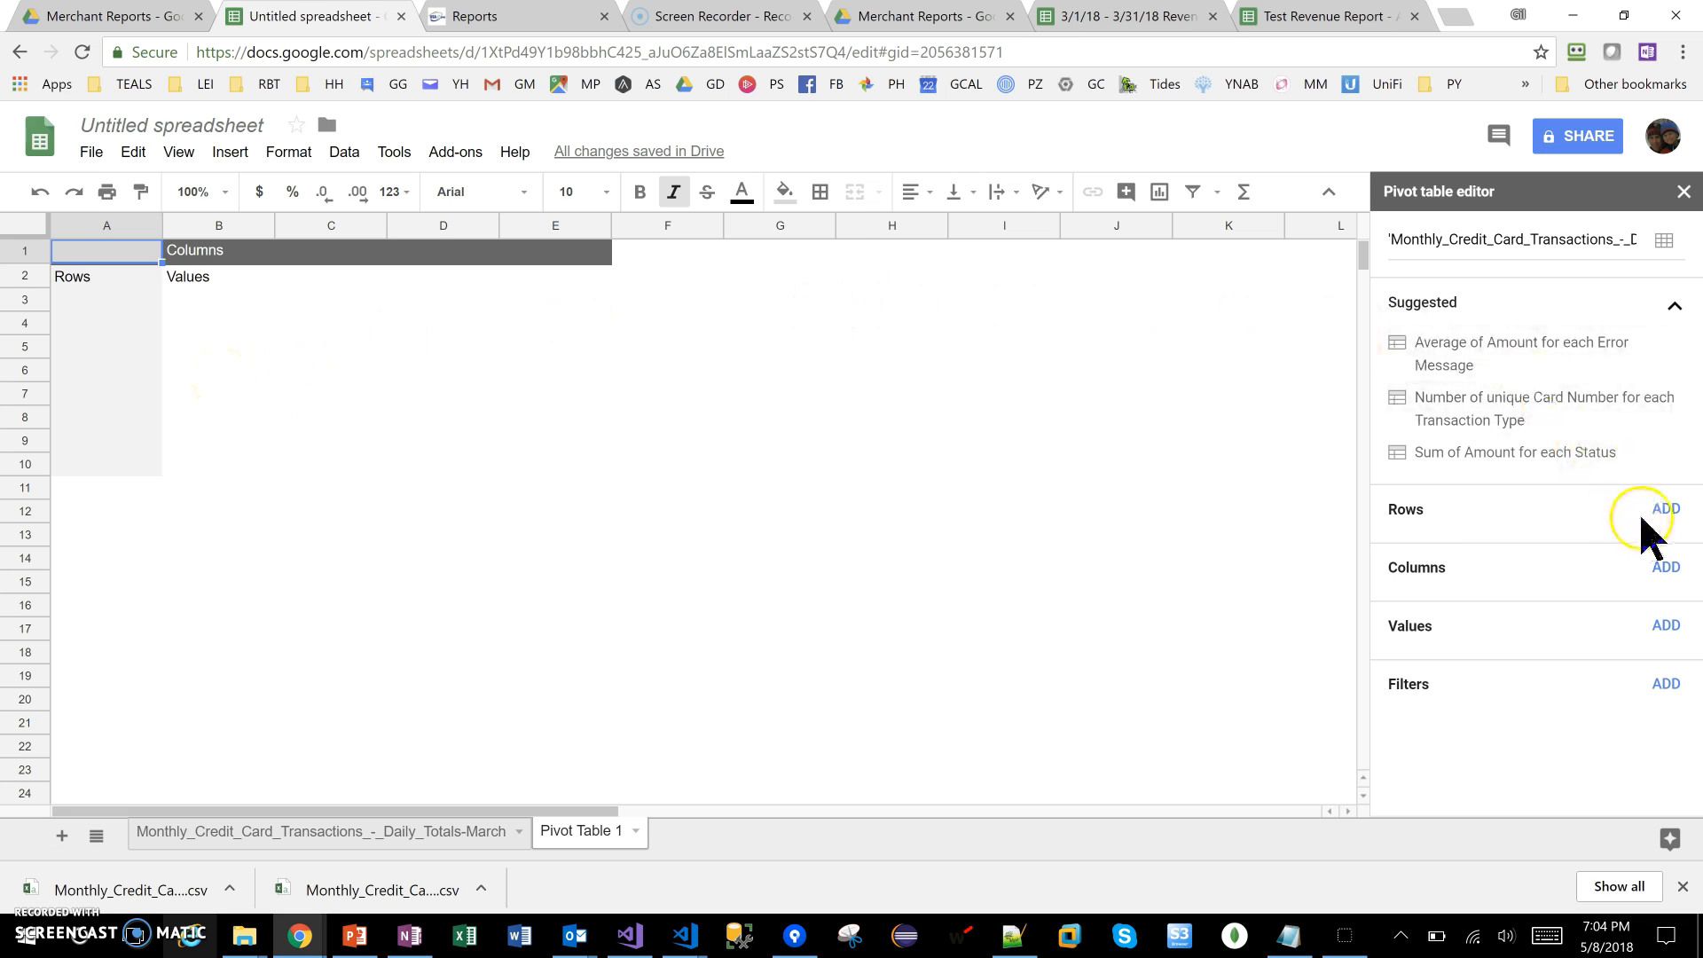
Add Date as the pivot table's rows and Amount as its values, summarized by SUM
left_click(1668, 512)
left_click(1539, 543)
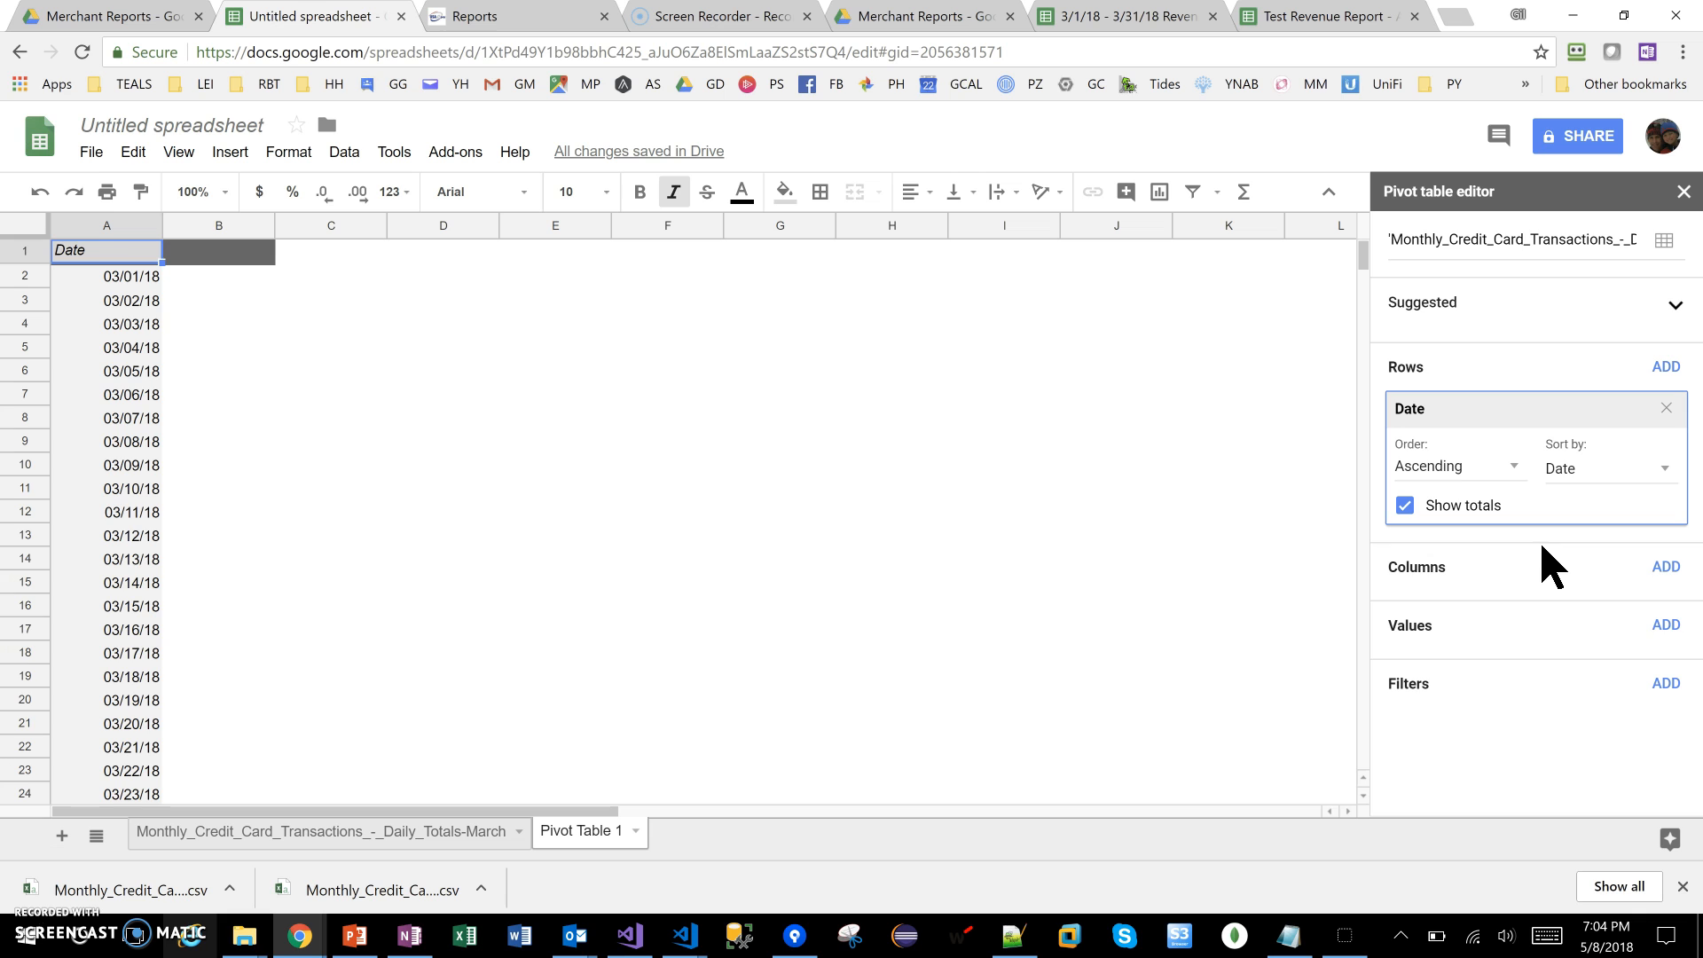
left_click(1665, 624)
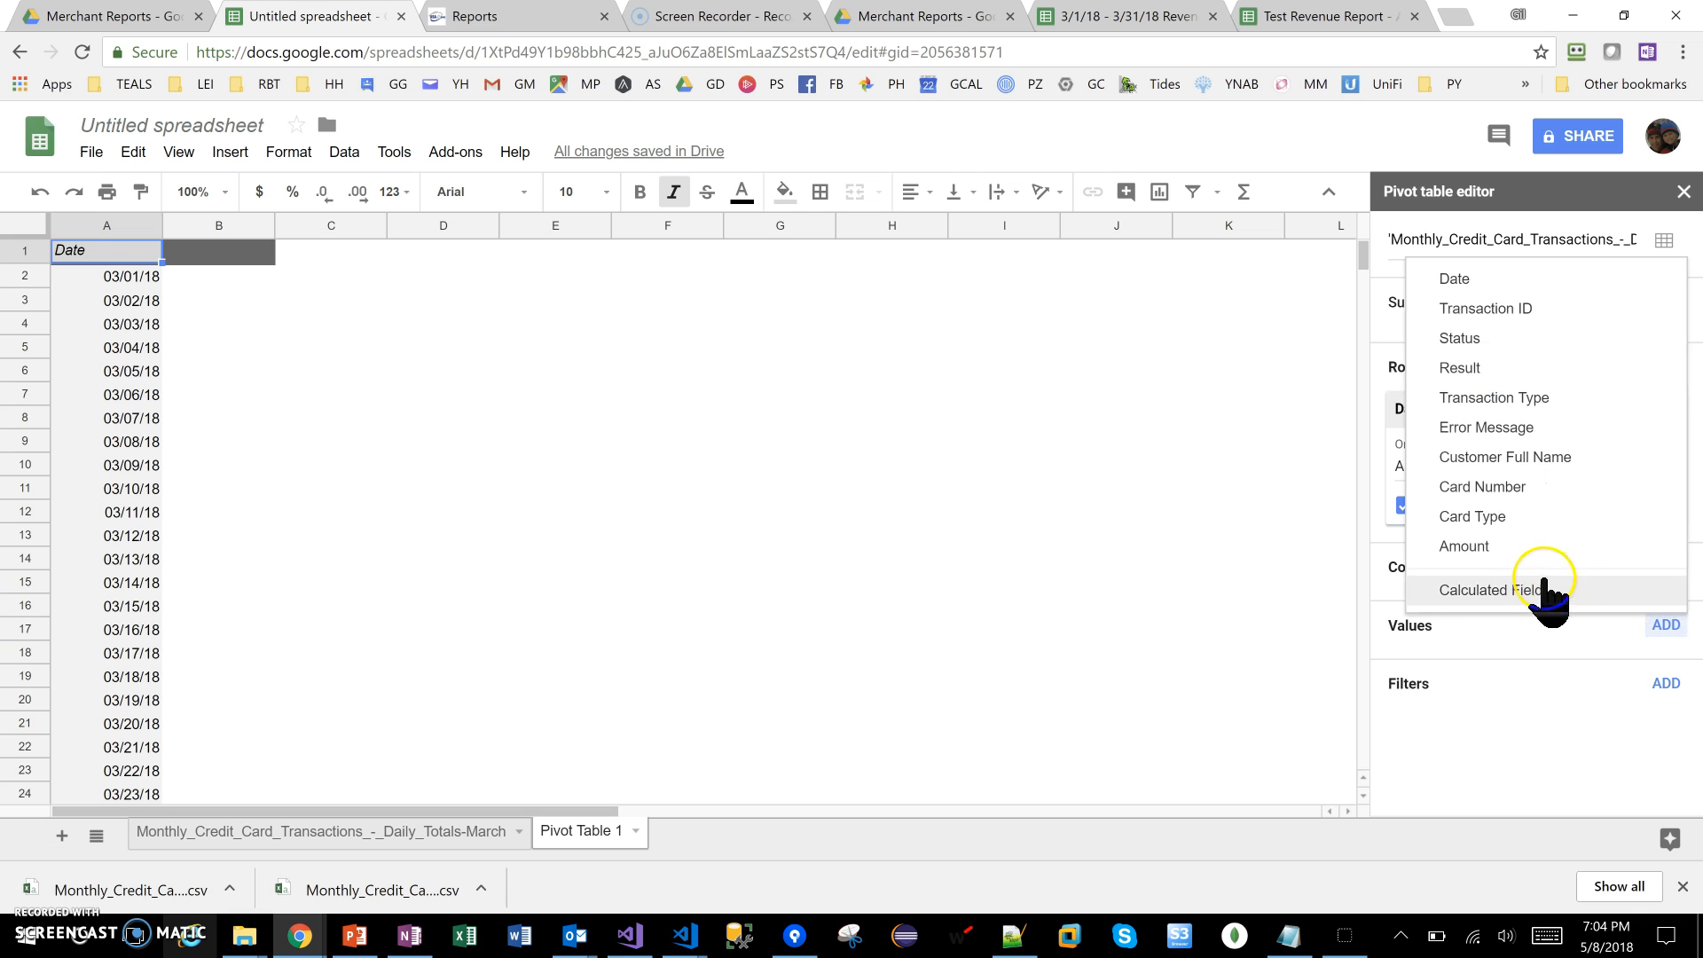
left_click(1493, 550)
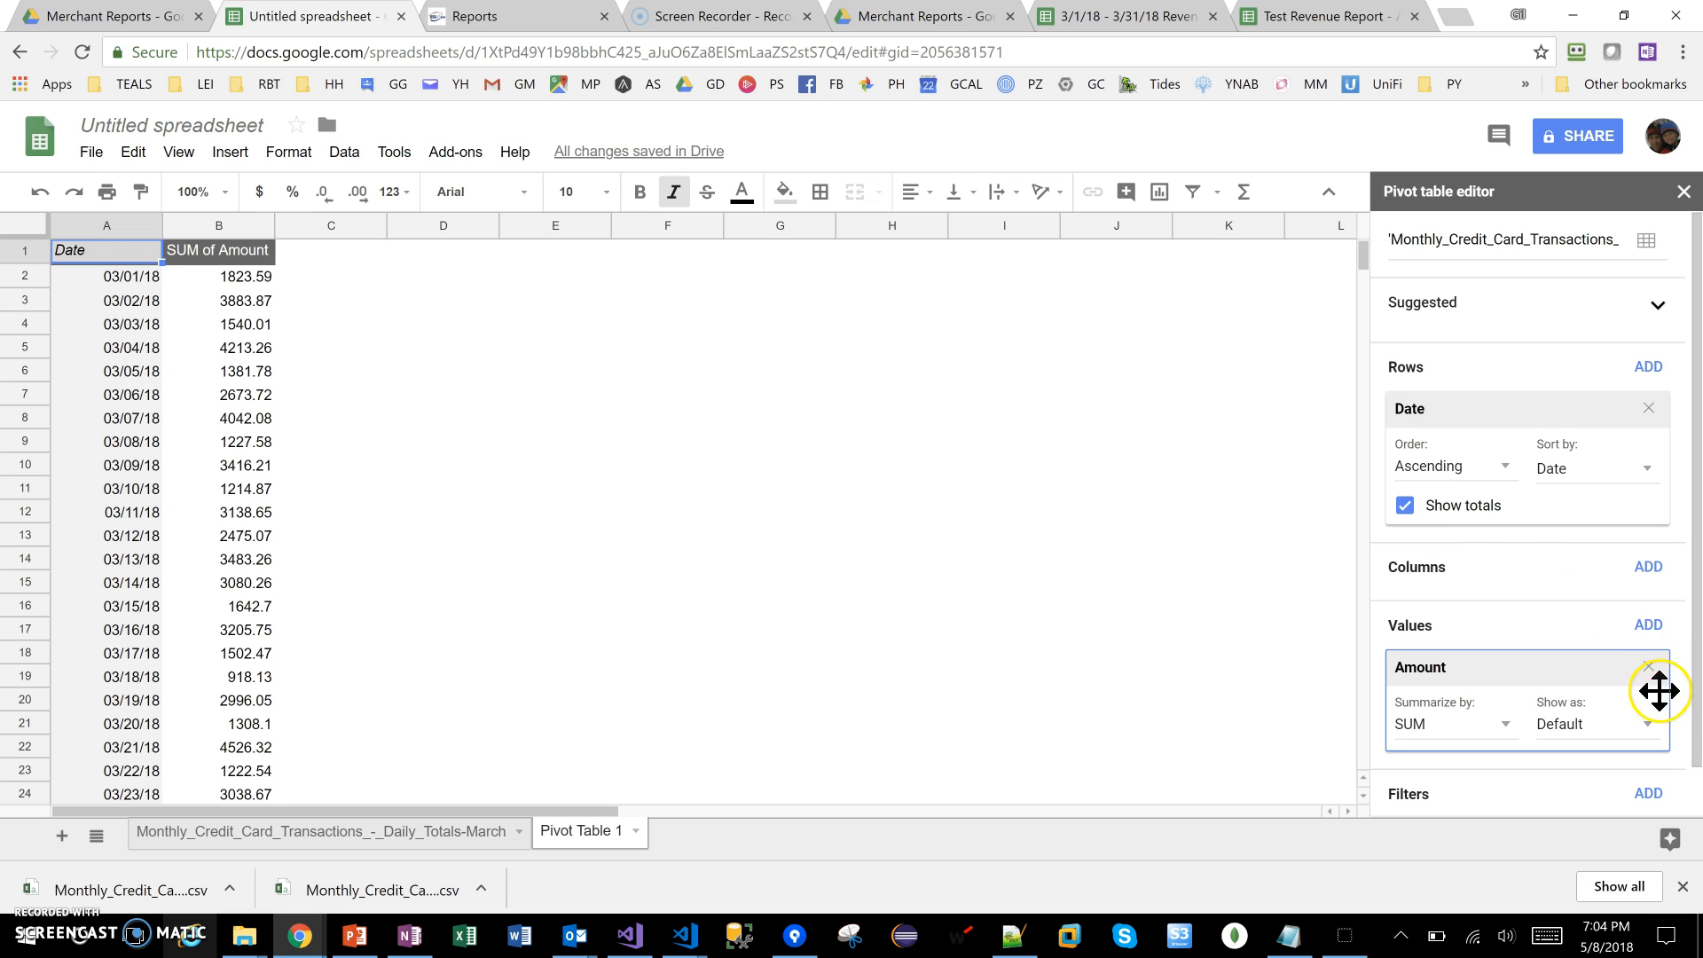
Filter the pivot table by Transaction Type, excluding Voided Credit Card Refund (Credit) and Voided Credit Card Sale
left_click_drag(1697, 709, 1697, 780)
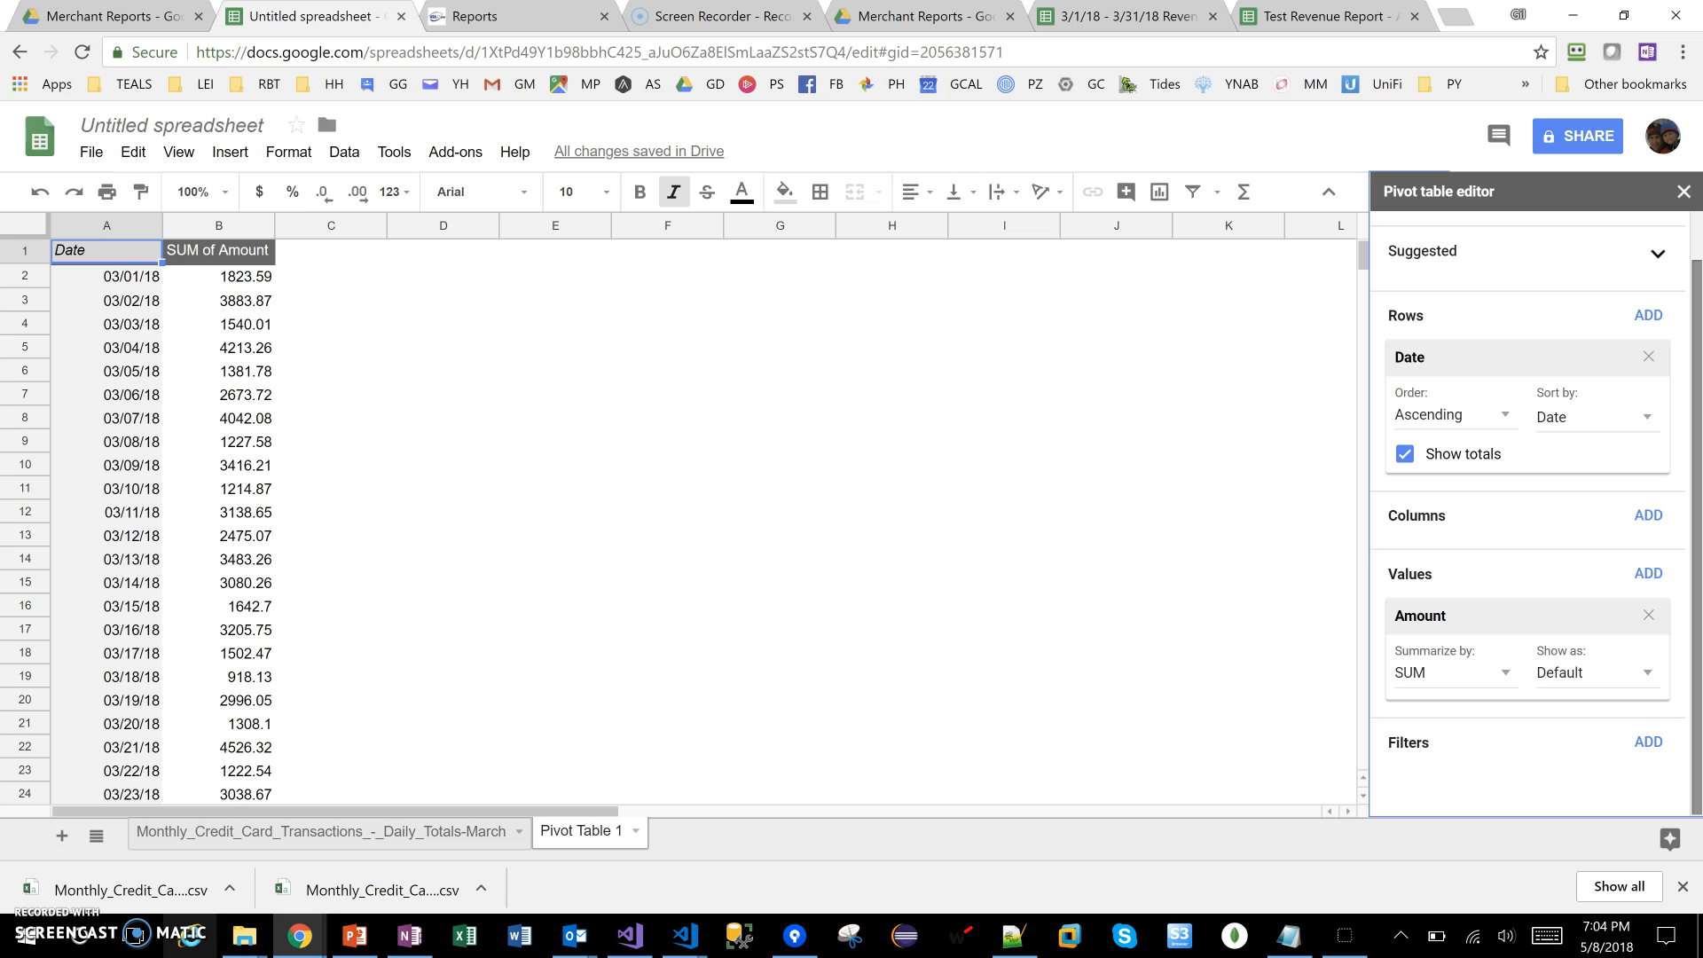
left_click(1648, 742)
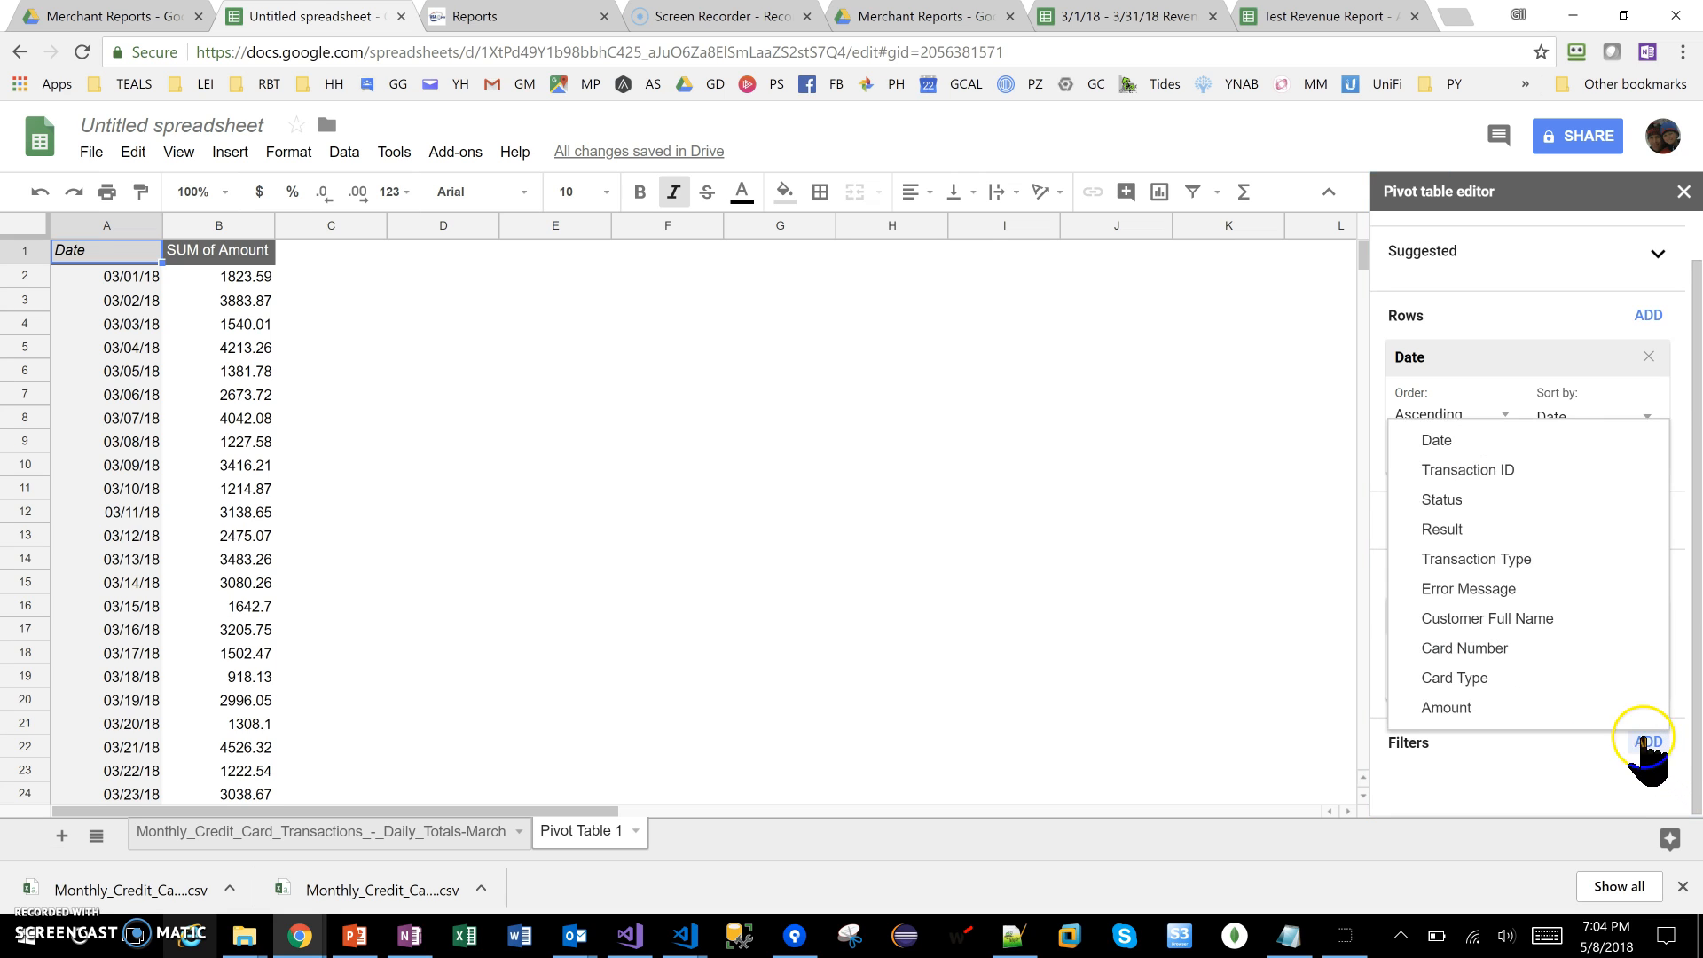
left_click(1499, 567)
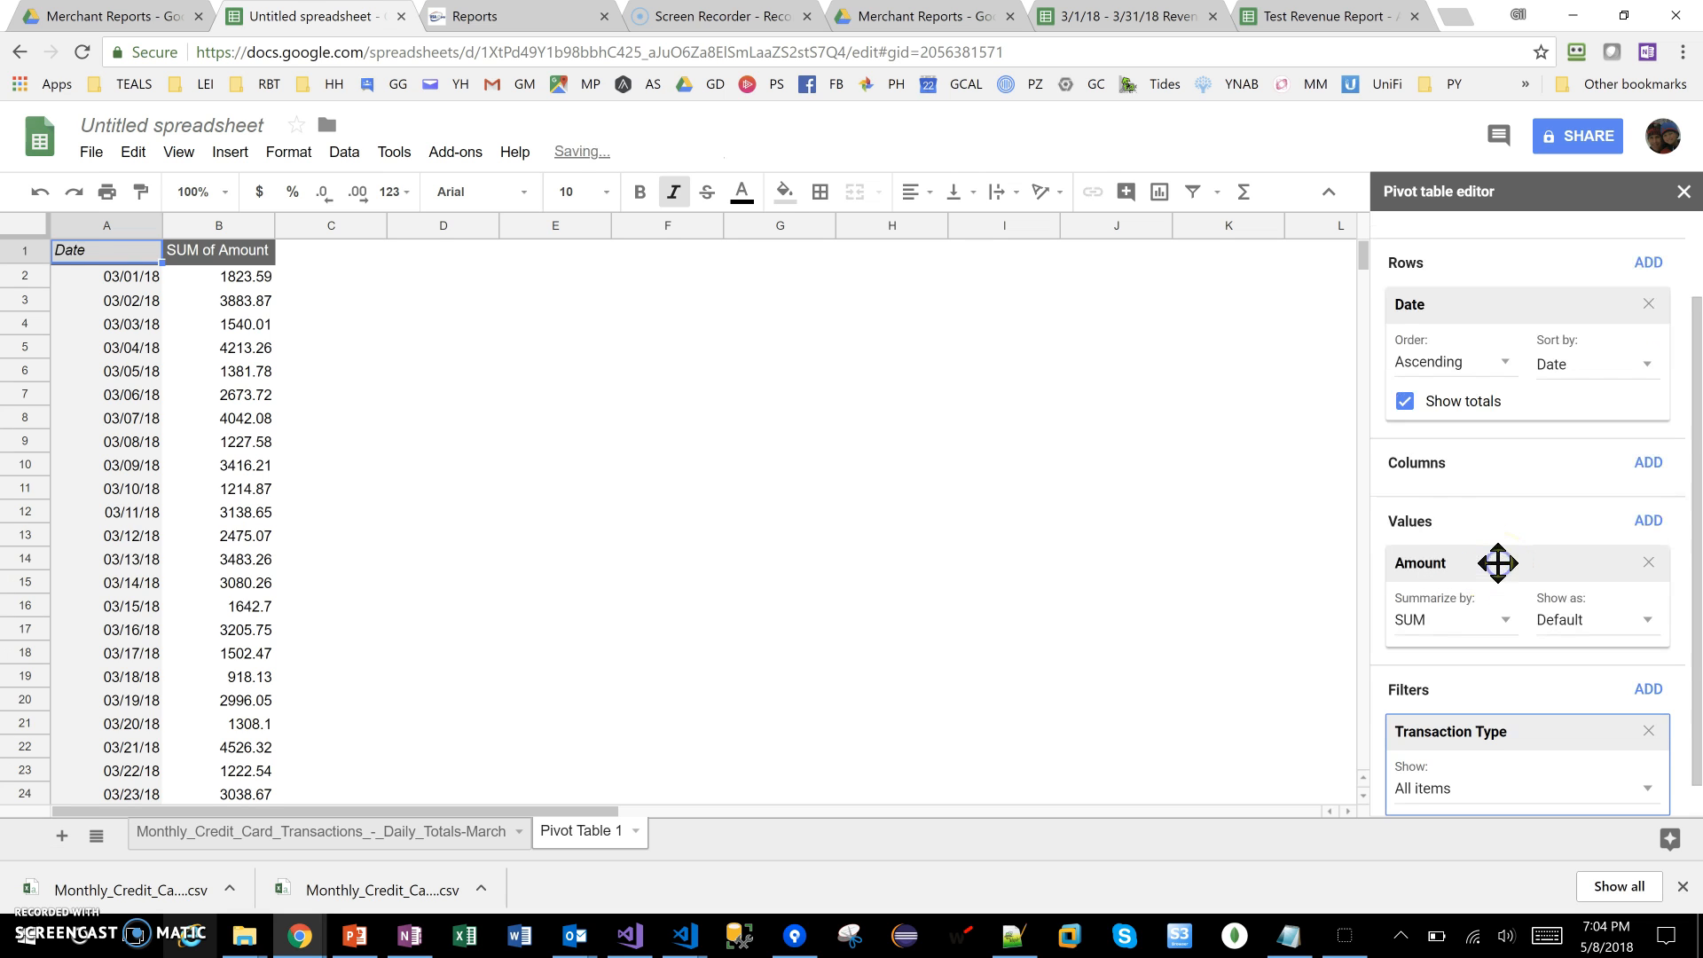
left_click(1431, 789)
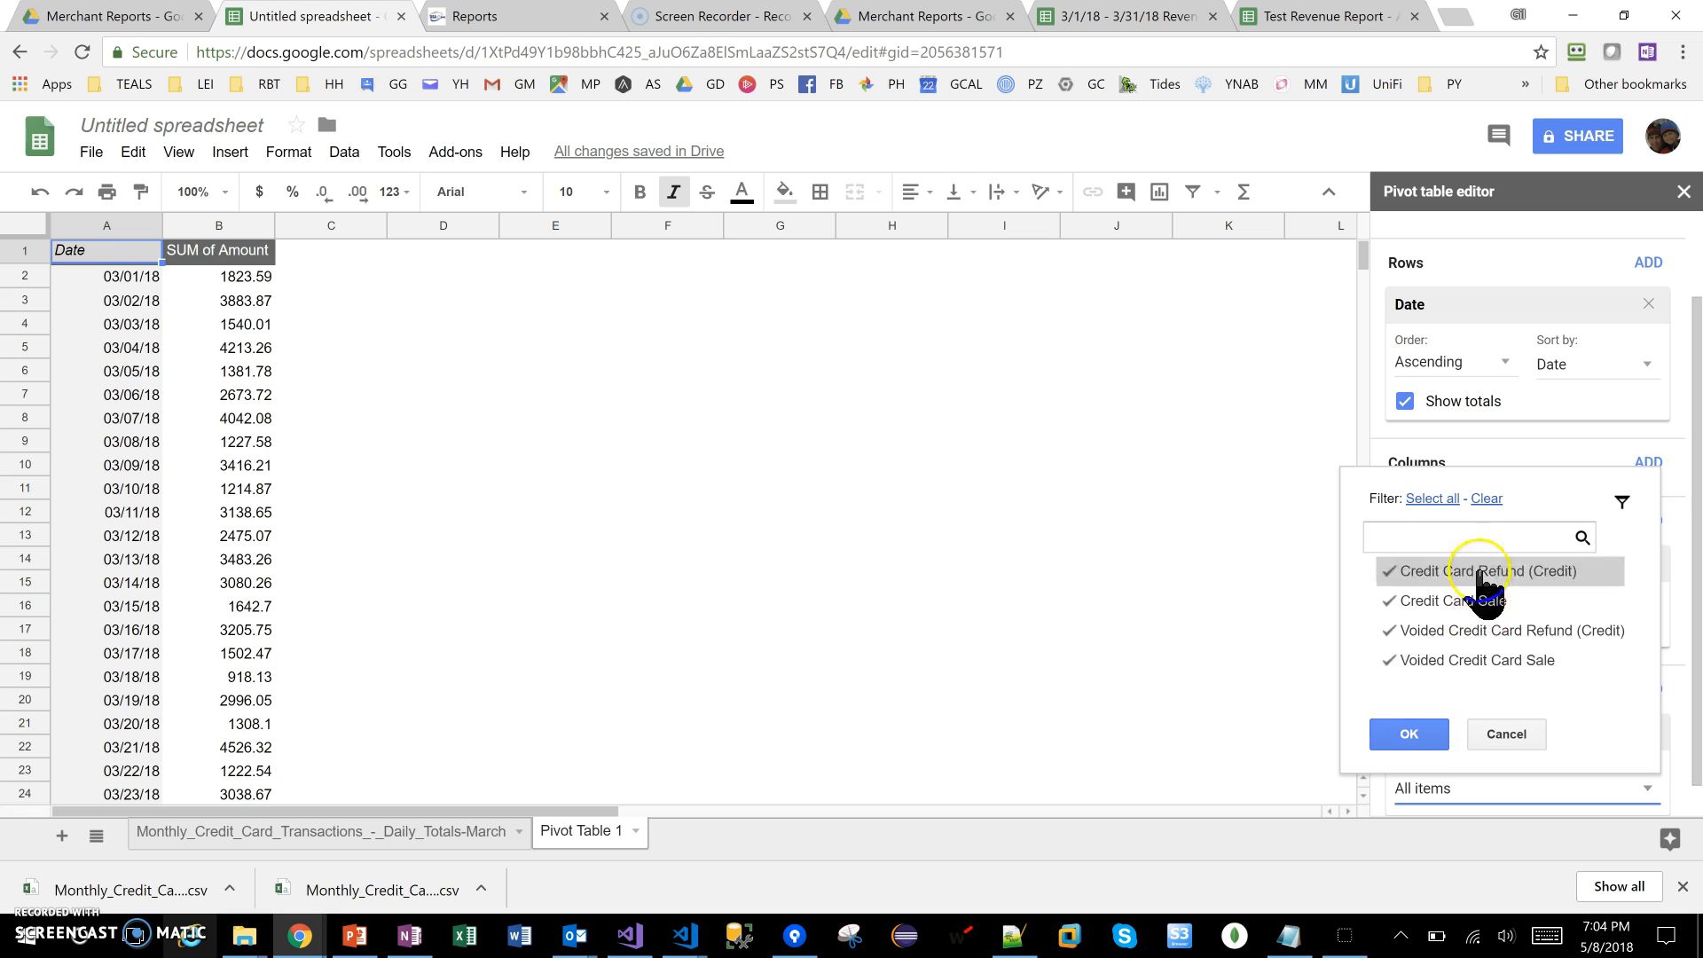
left_click(1441, 631)
left_click(1443, 663)
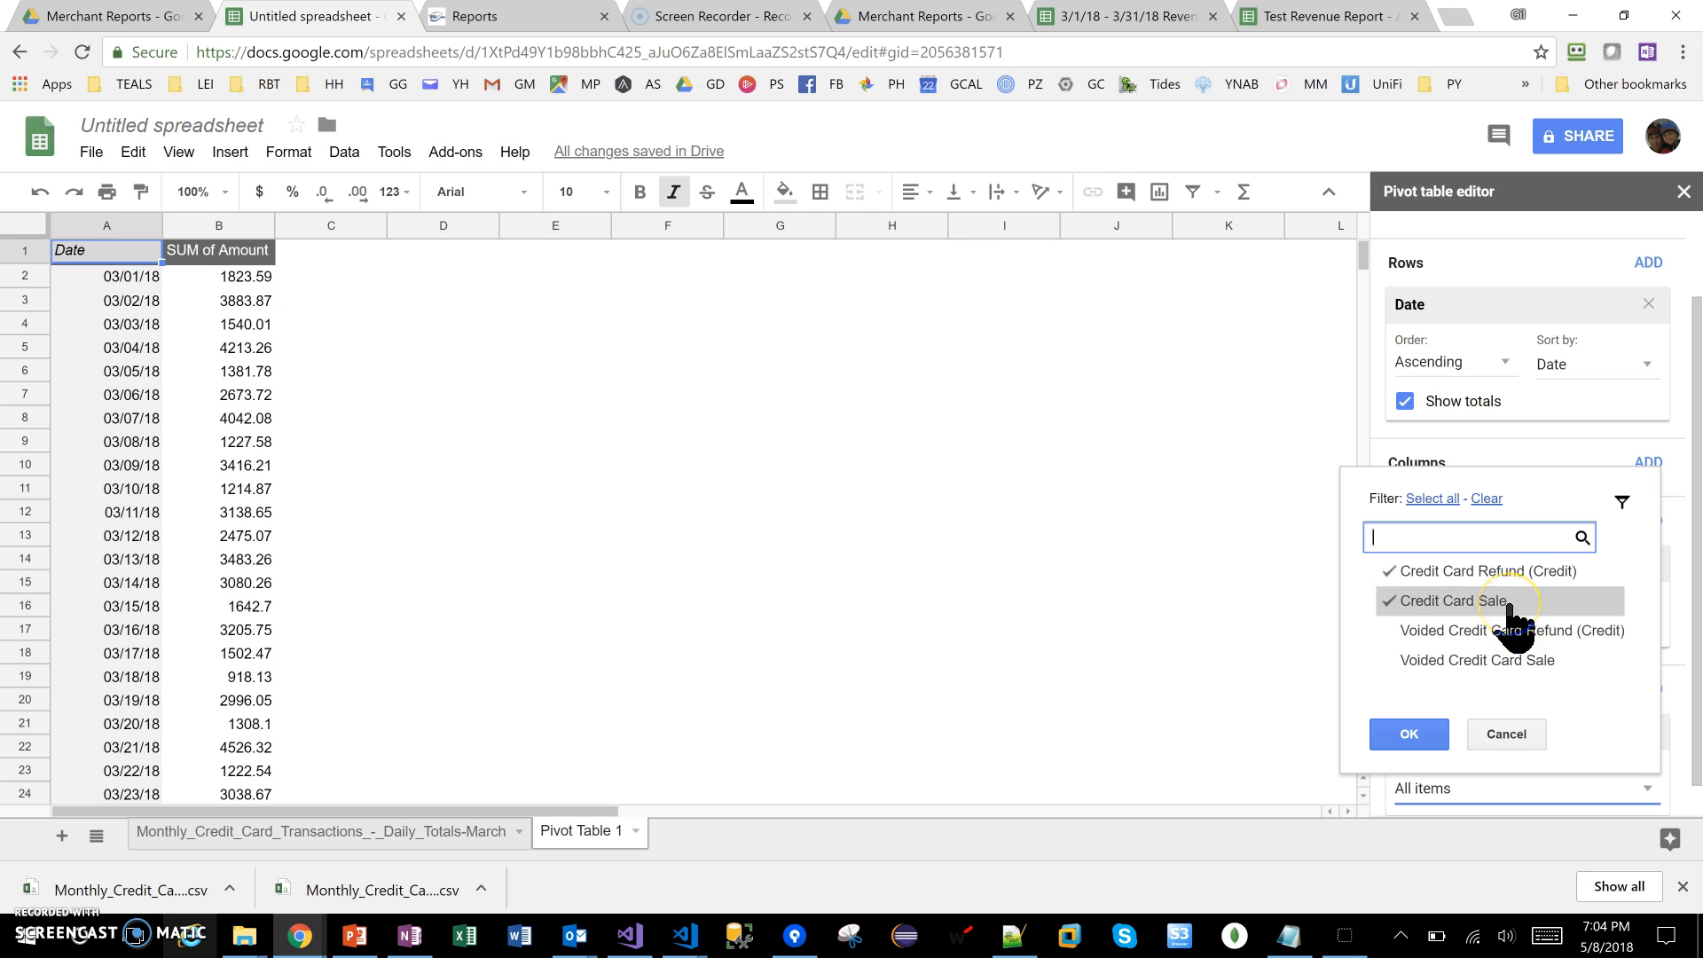
left_click(1410, 734)
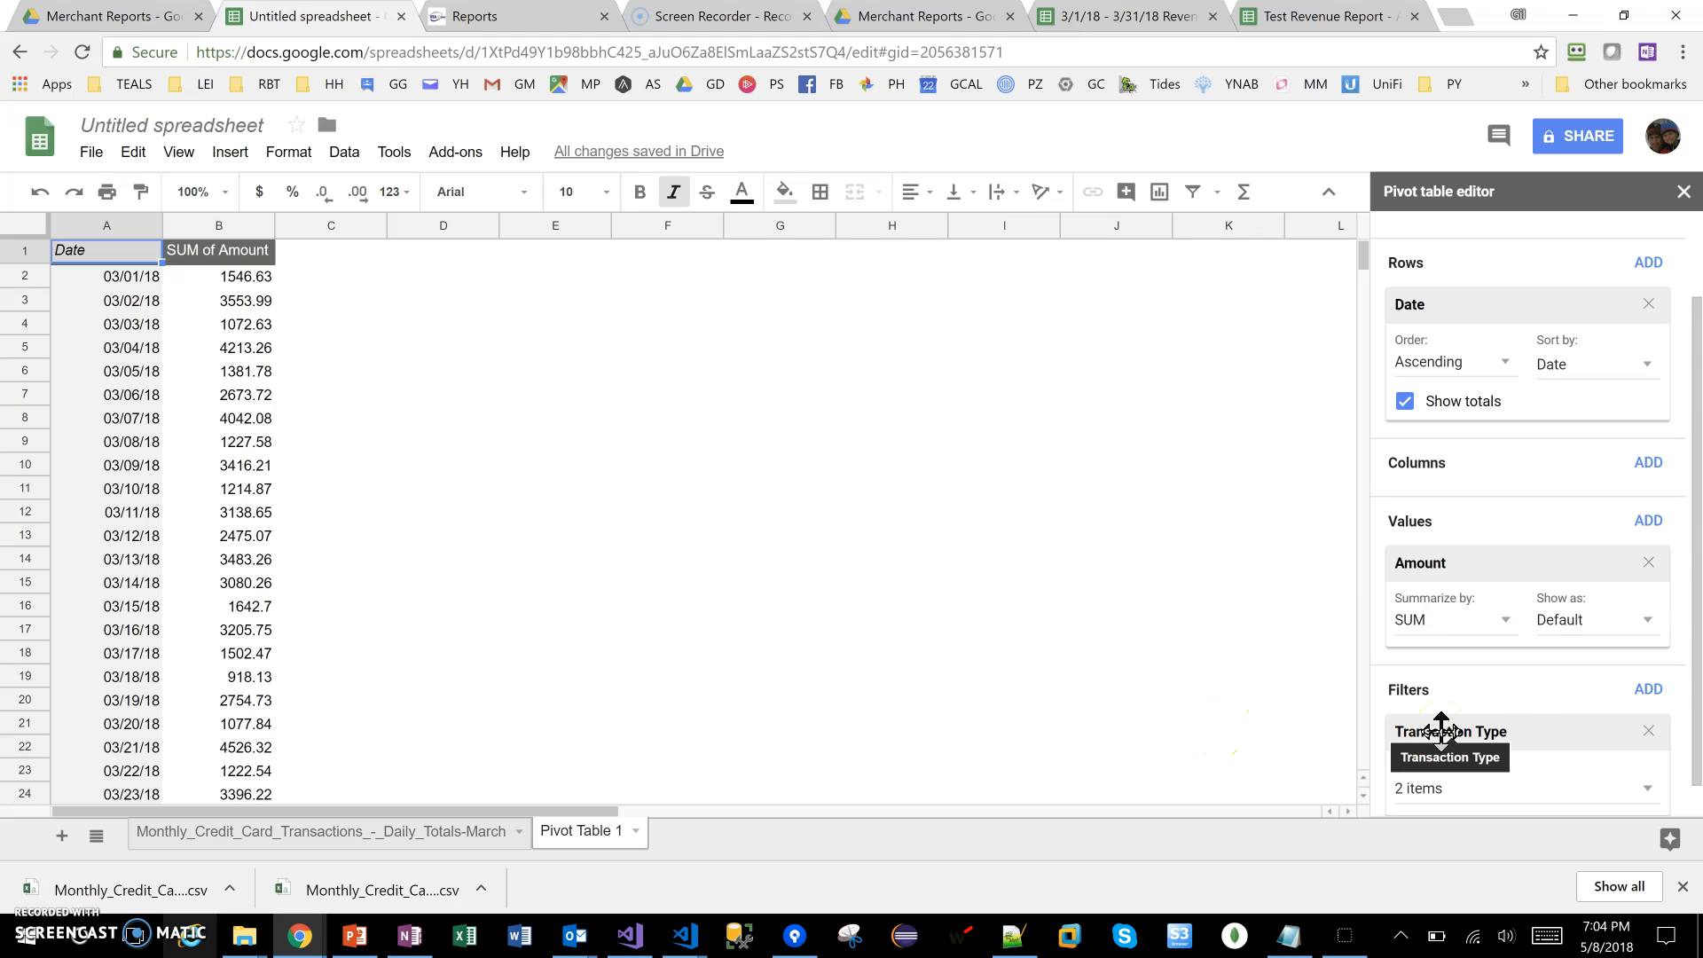
Add a Result filter to the pivot table that keeps only Approved, excluding Declined and Error
left_click(1647, 691)
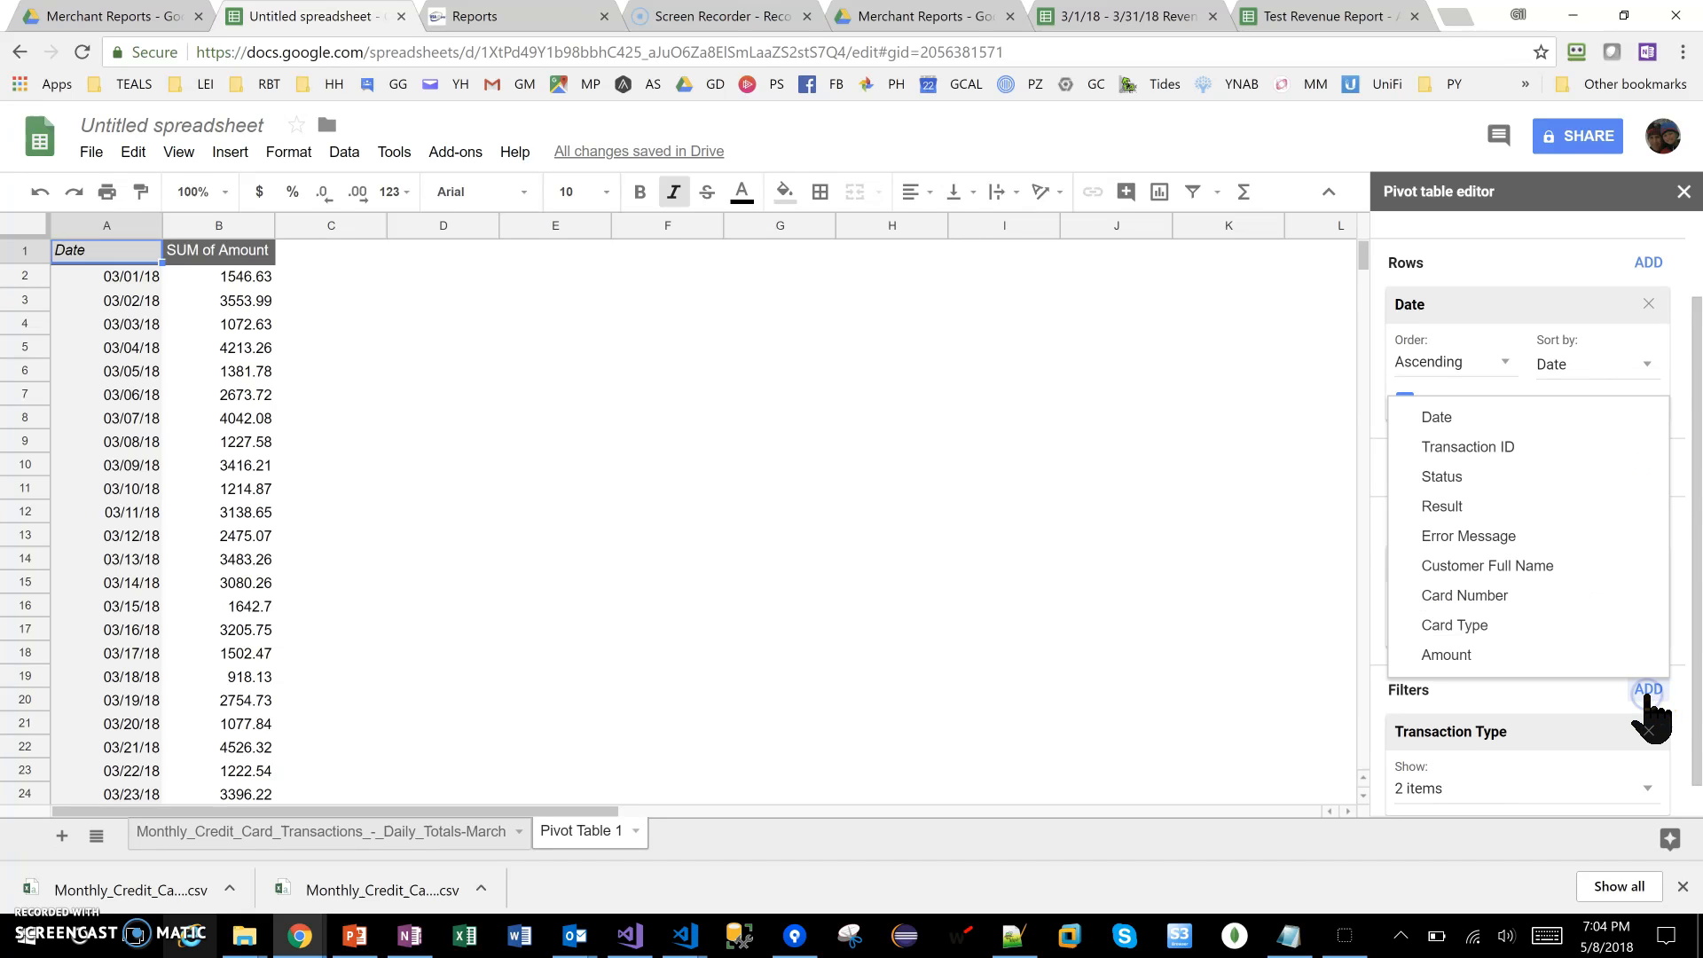
left_click(1459, 510)
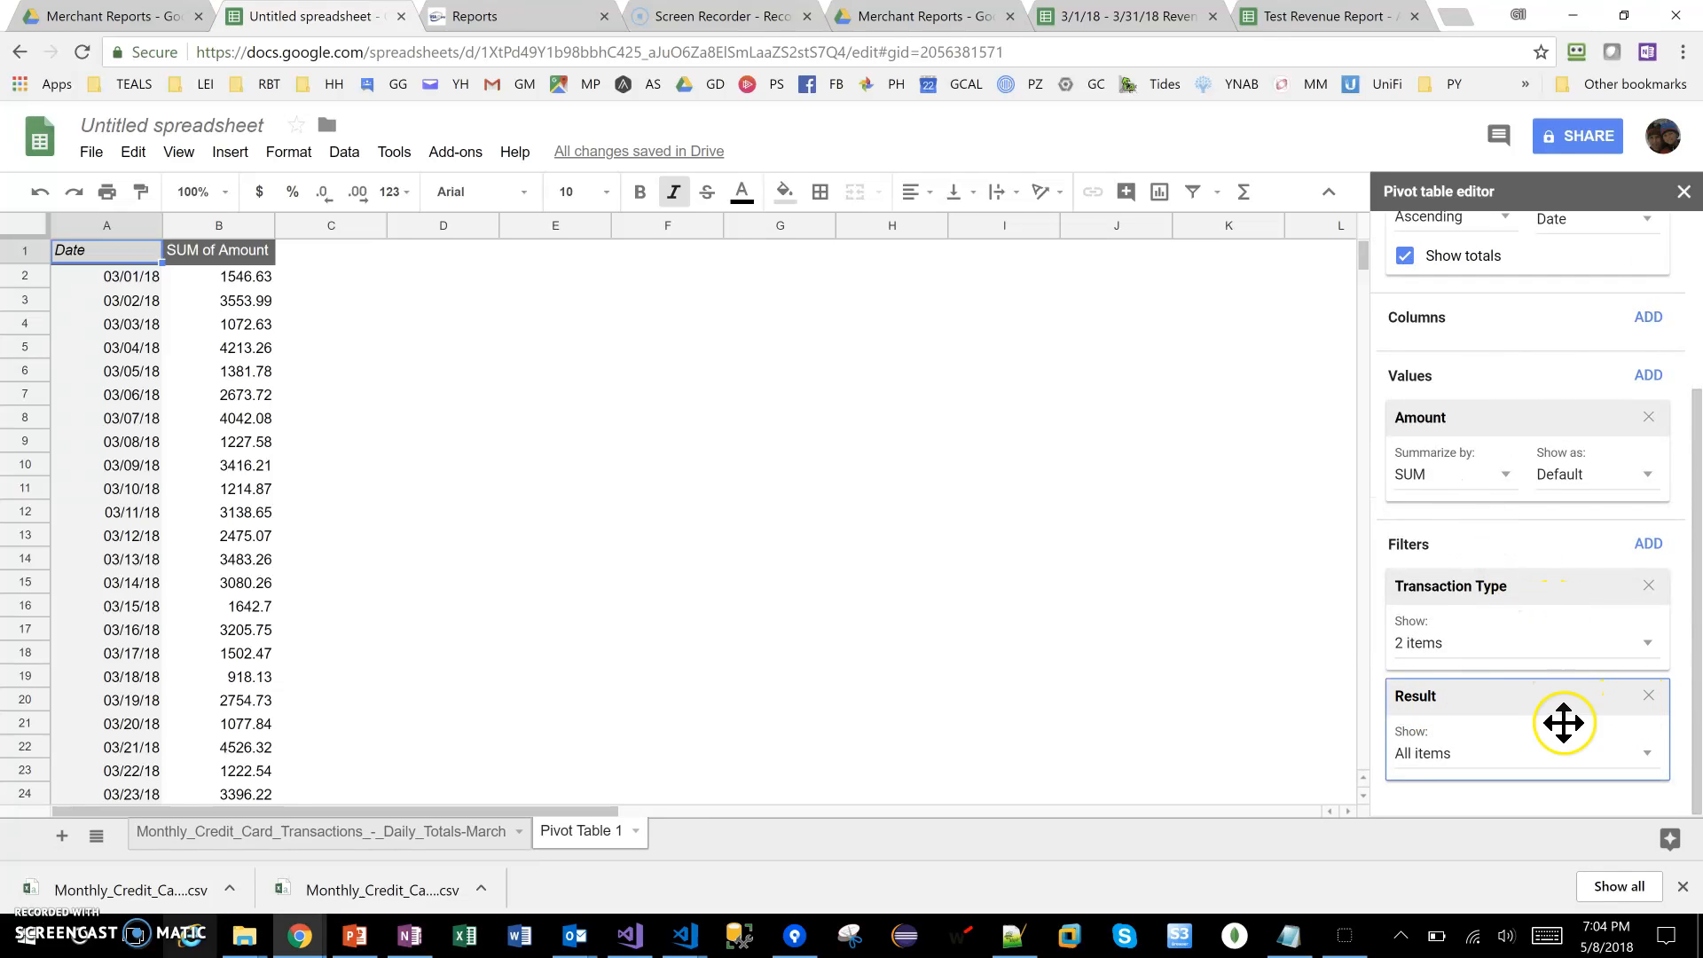
left_click(1432, 768)
left_click(1474, 601)
left_click(1493, 566)
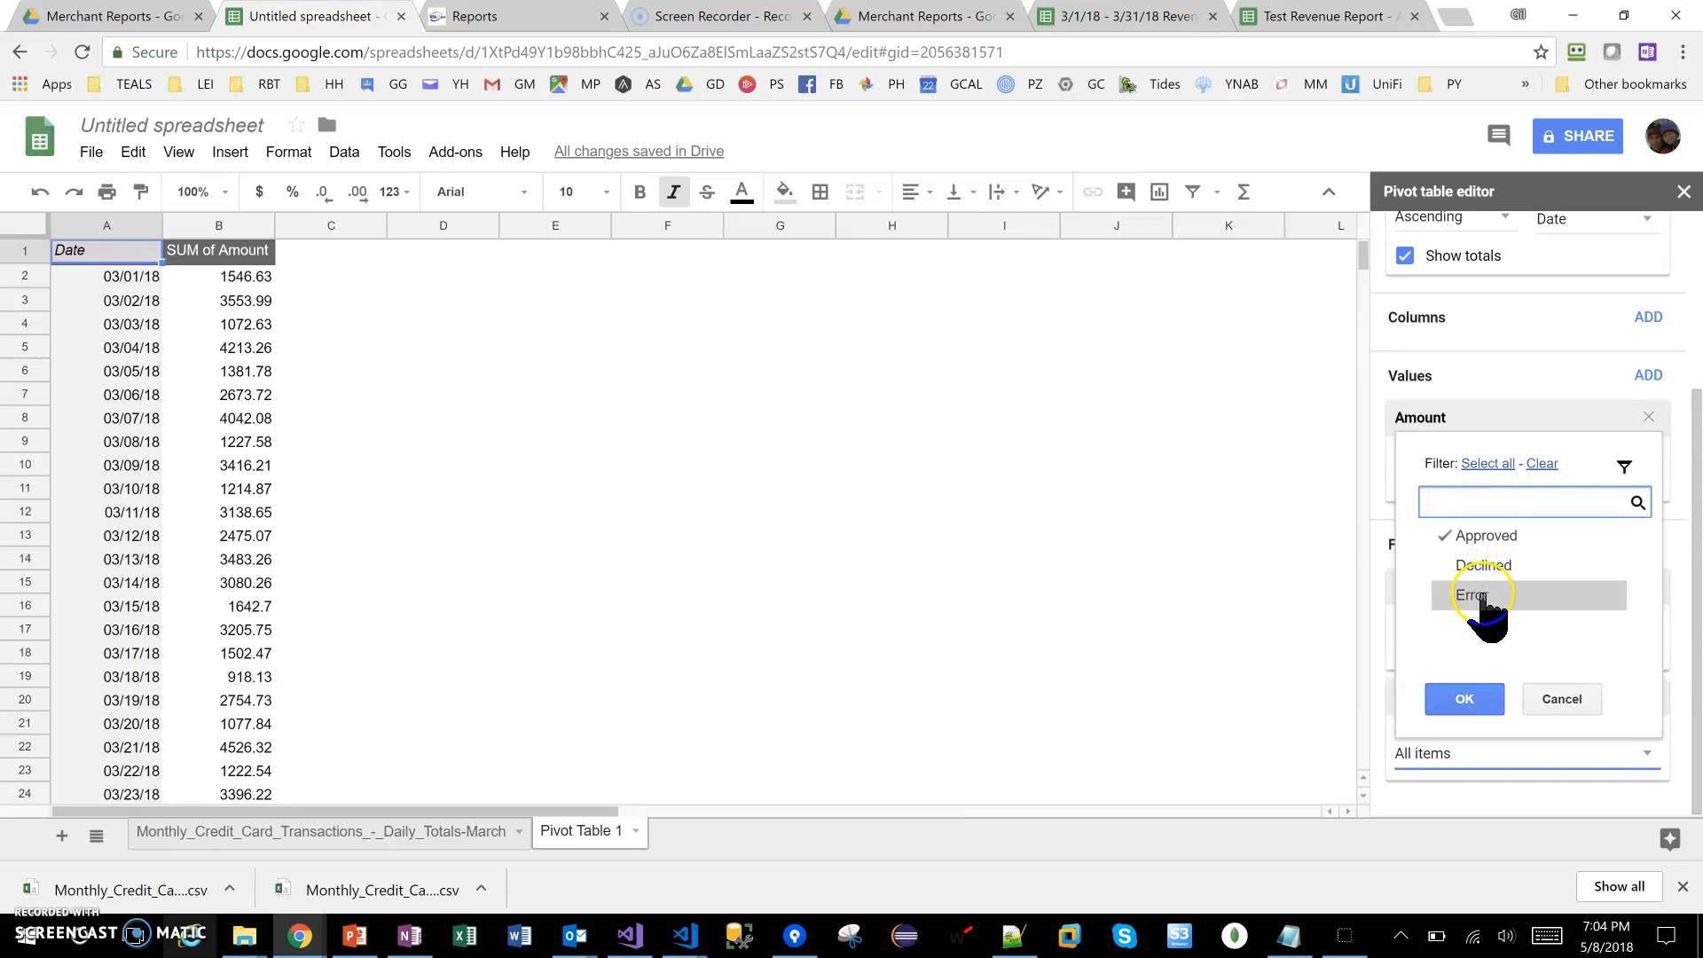
left_click(1465, 698)
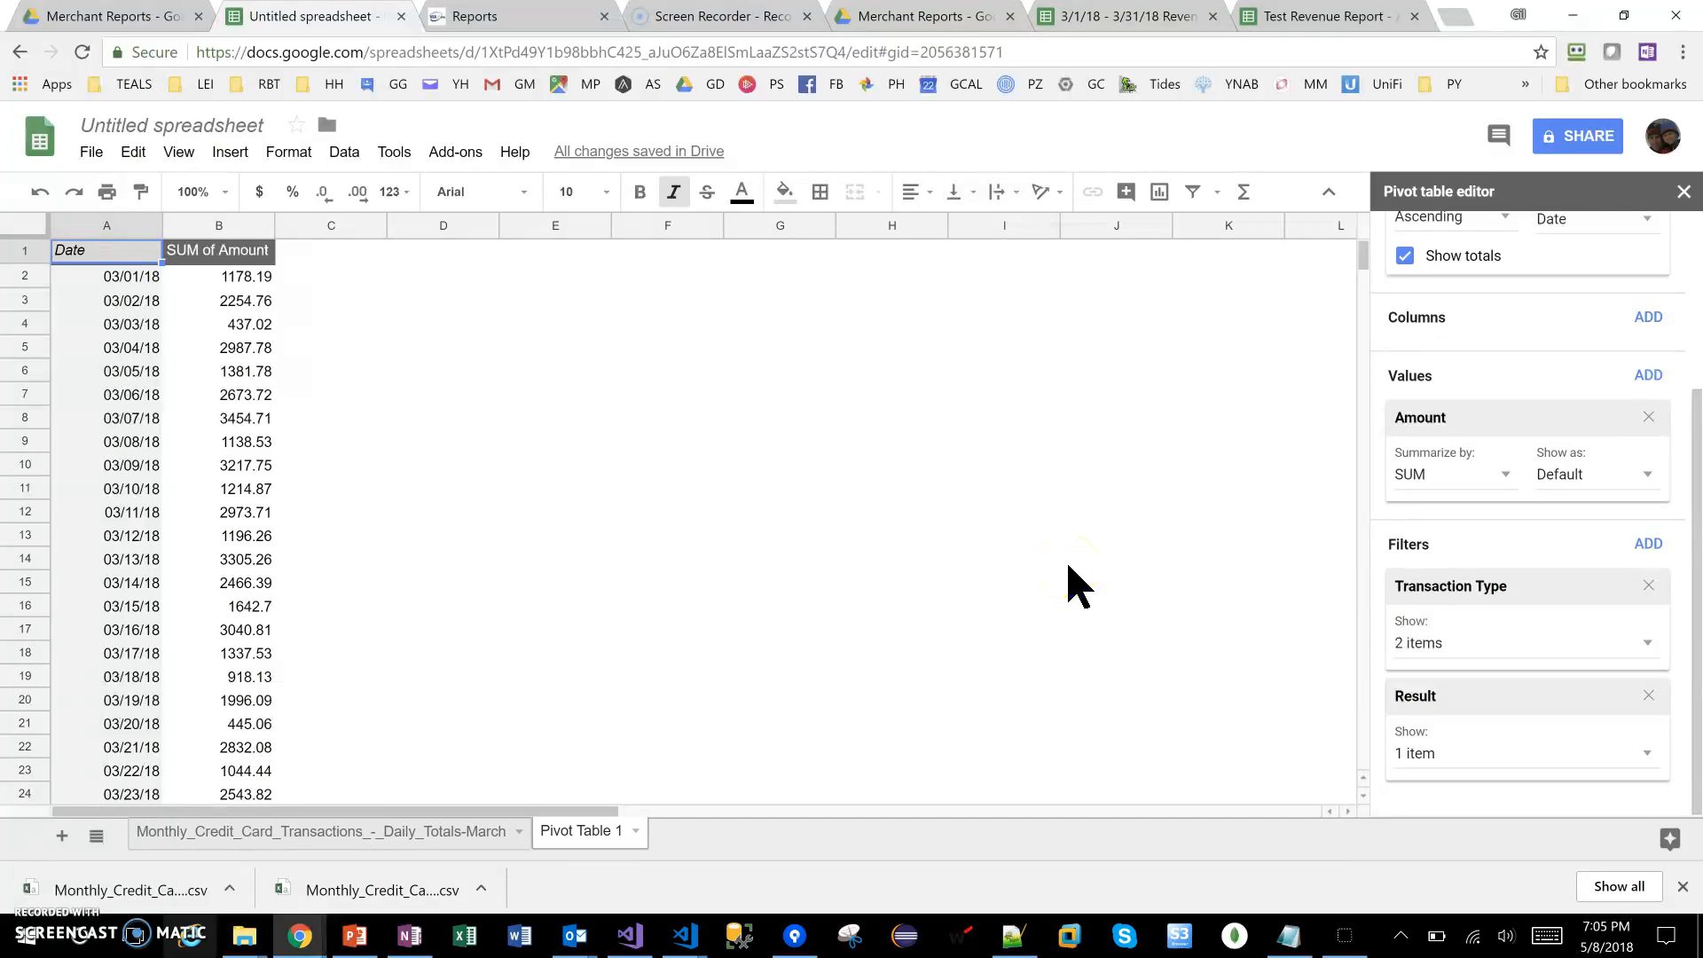
Arrange the pivot table spreadsheet and the 3/1/18 - 3/31/18 Revenue Report window side by side
key("alt+Tab")
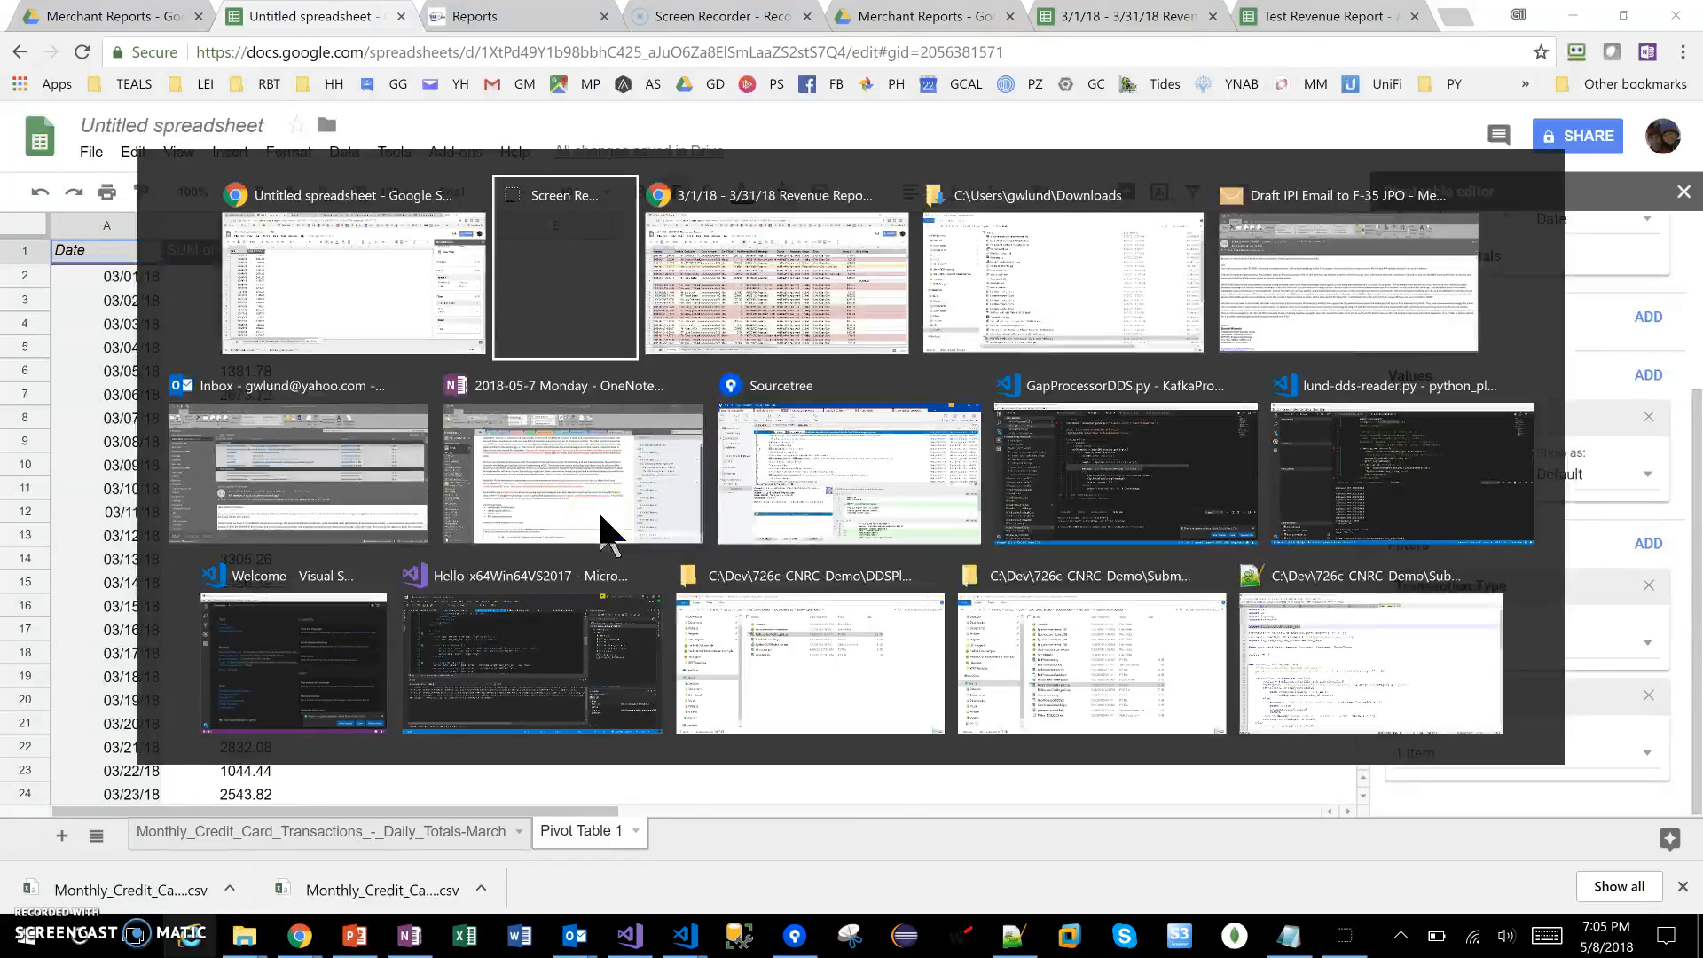
key("alt+Tab")
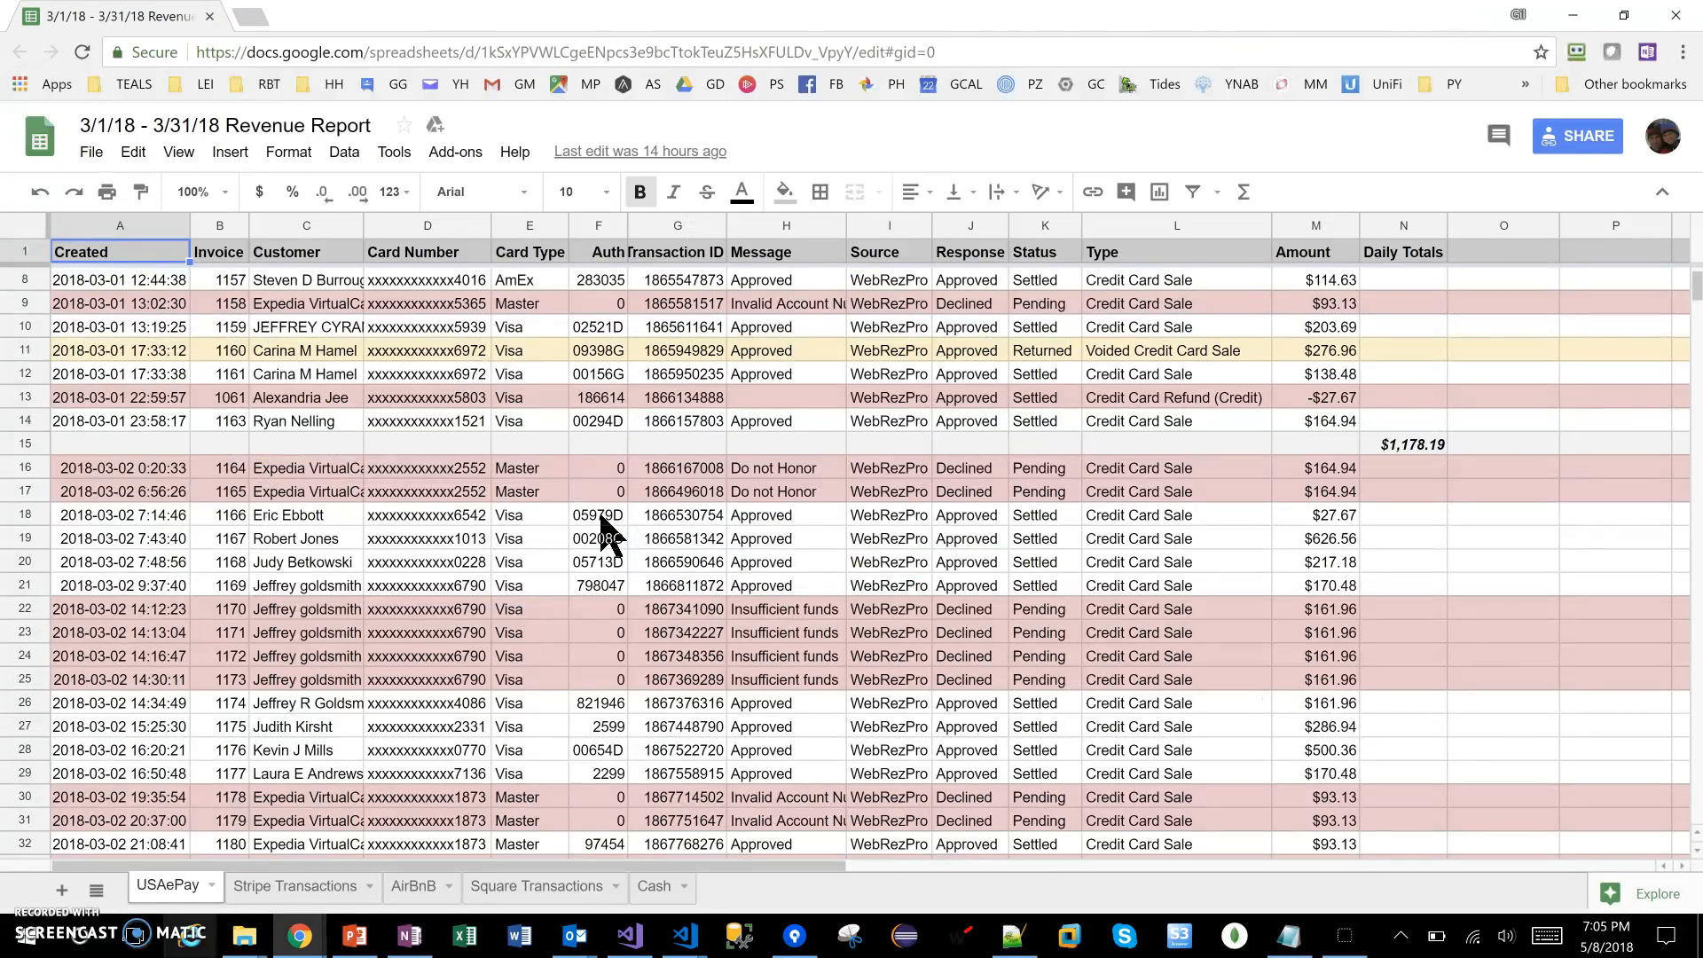
key("super+Right")
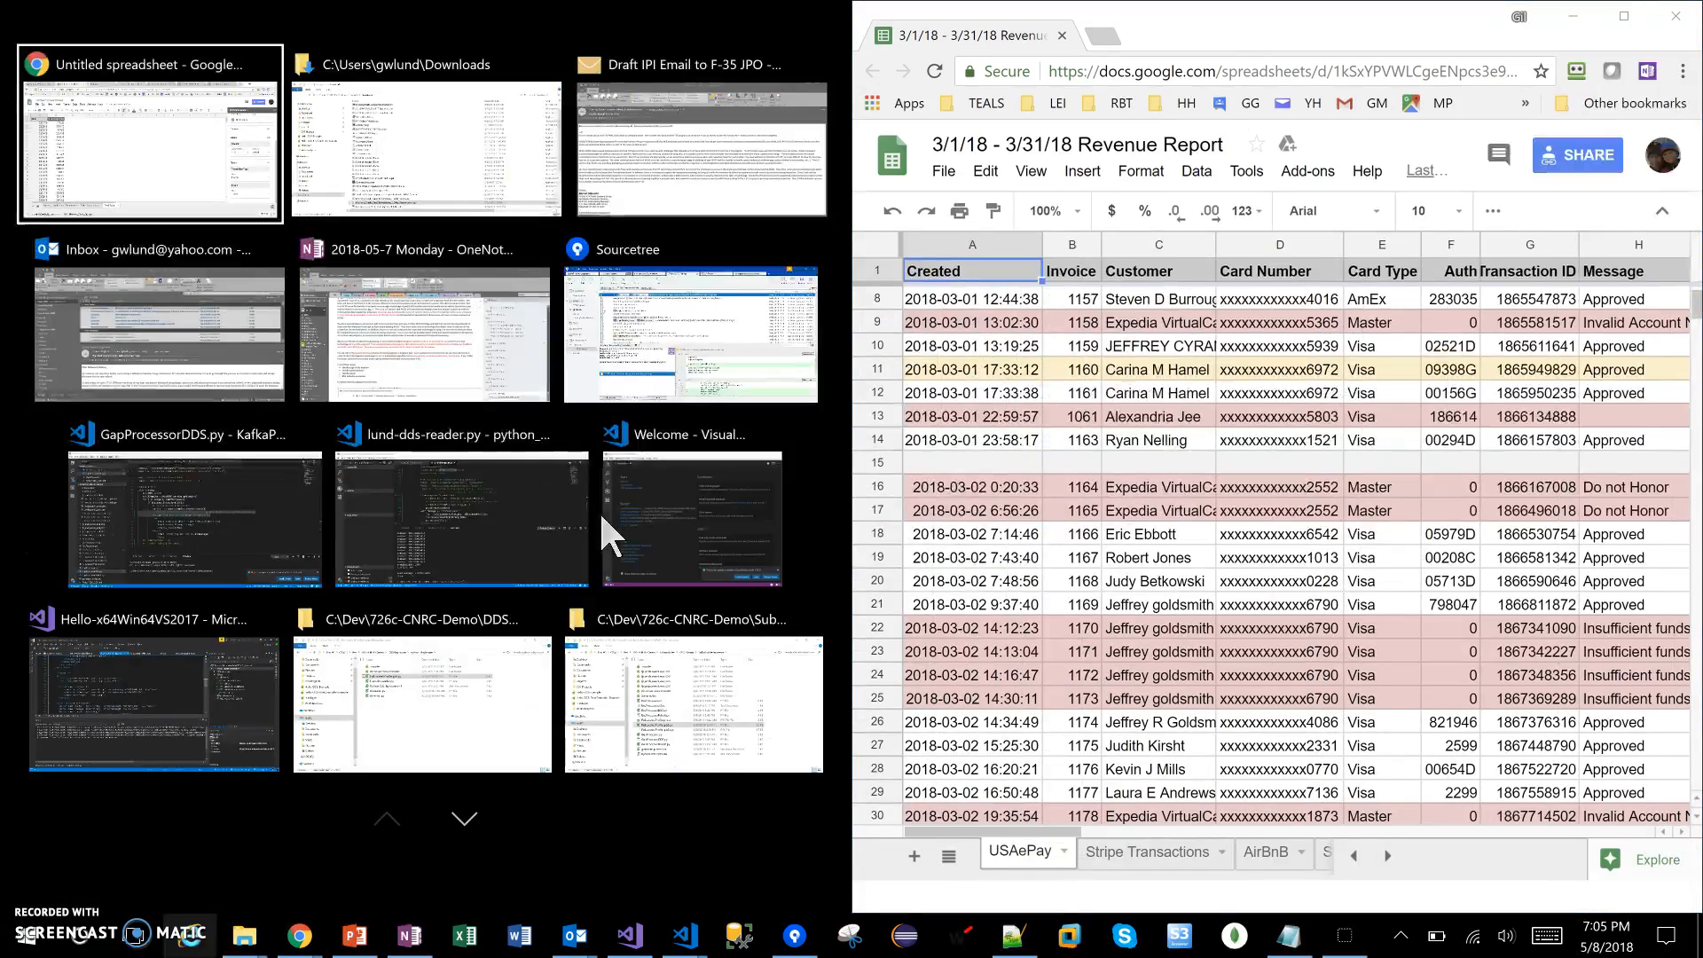
left_click(216, 163)
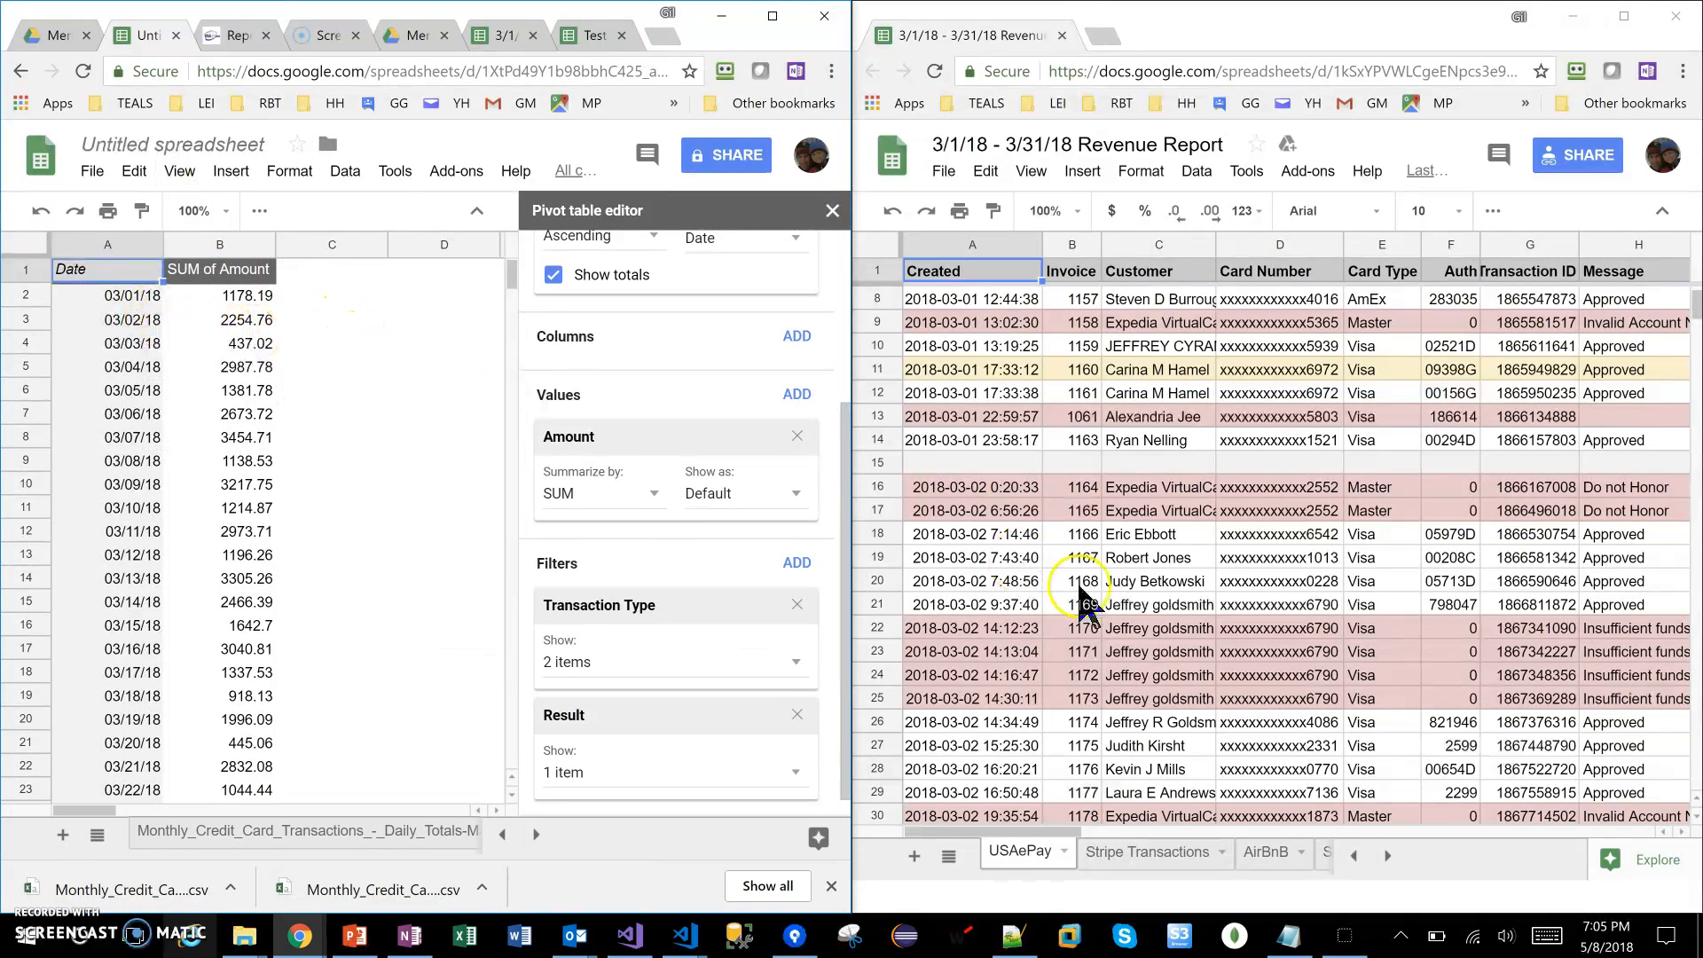
Compare the Revenue Report's Daily Totals column with the pivot table's daily sums for the first days of March
left_click_drag(1078, 832, 1261, 834)
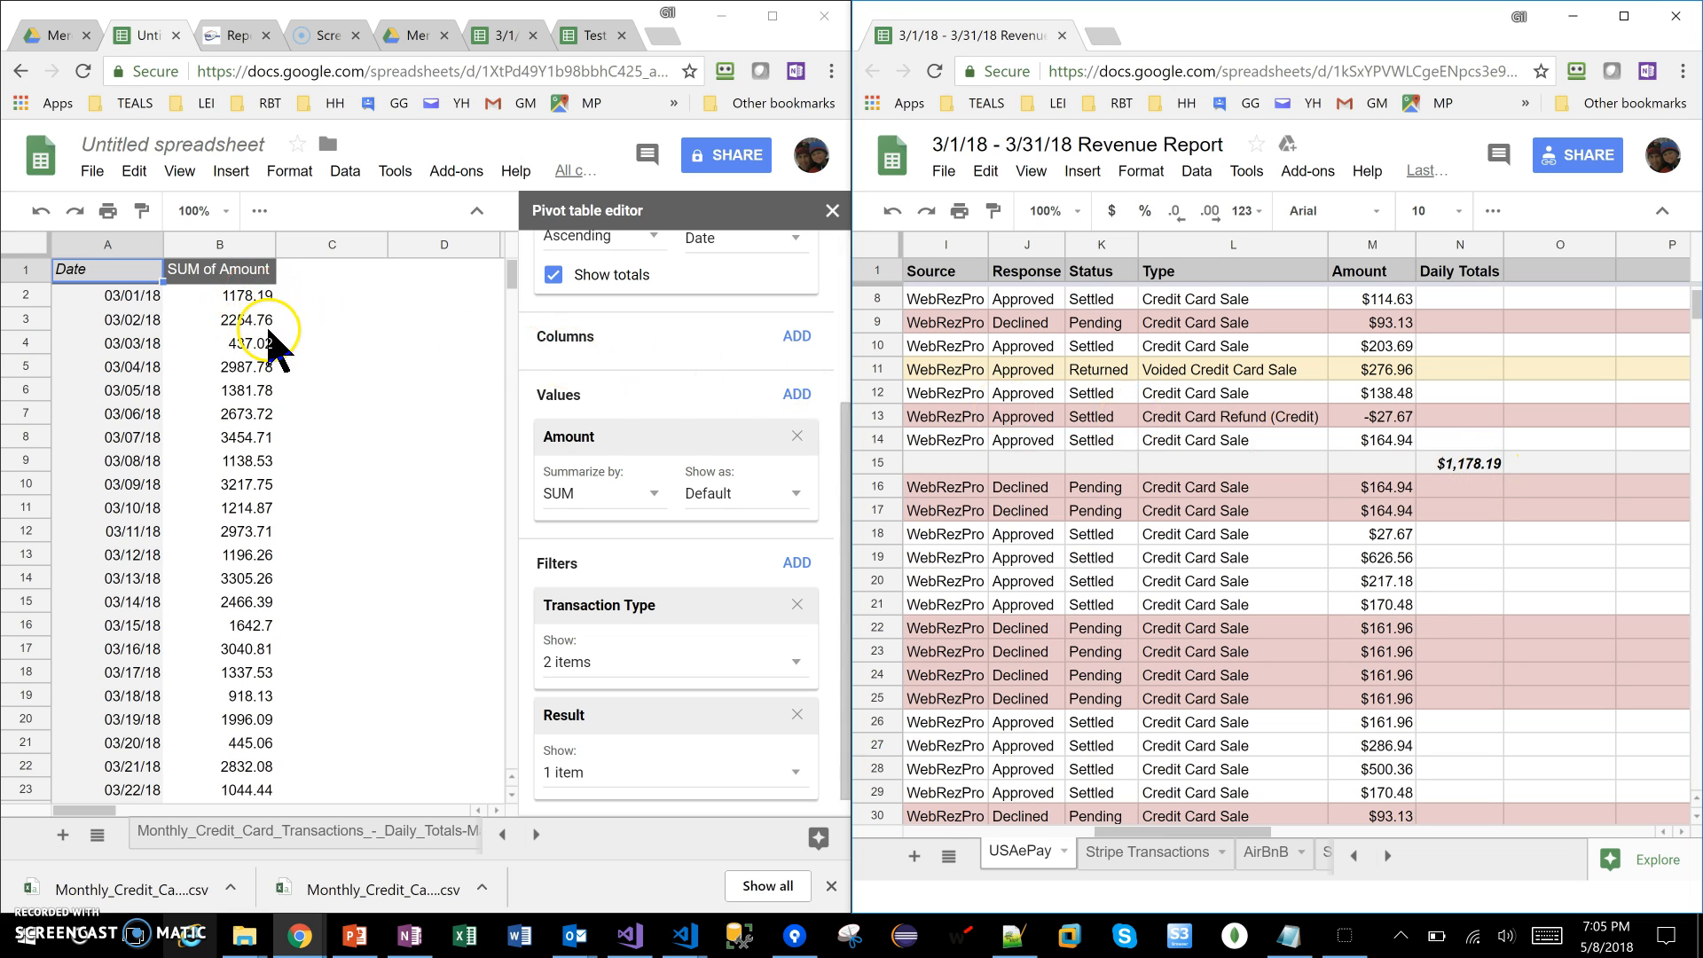
scroll(1695, 324, "down", 5)
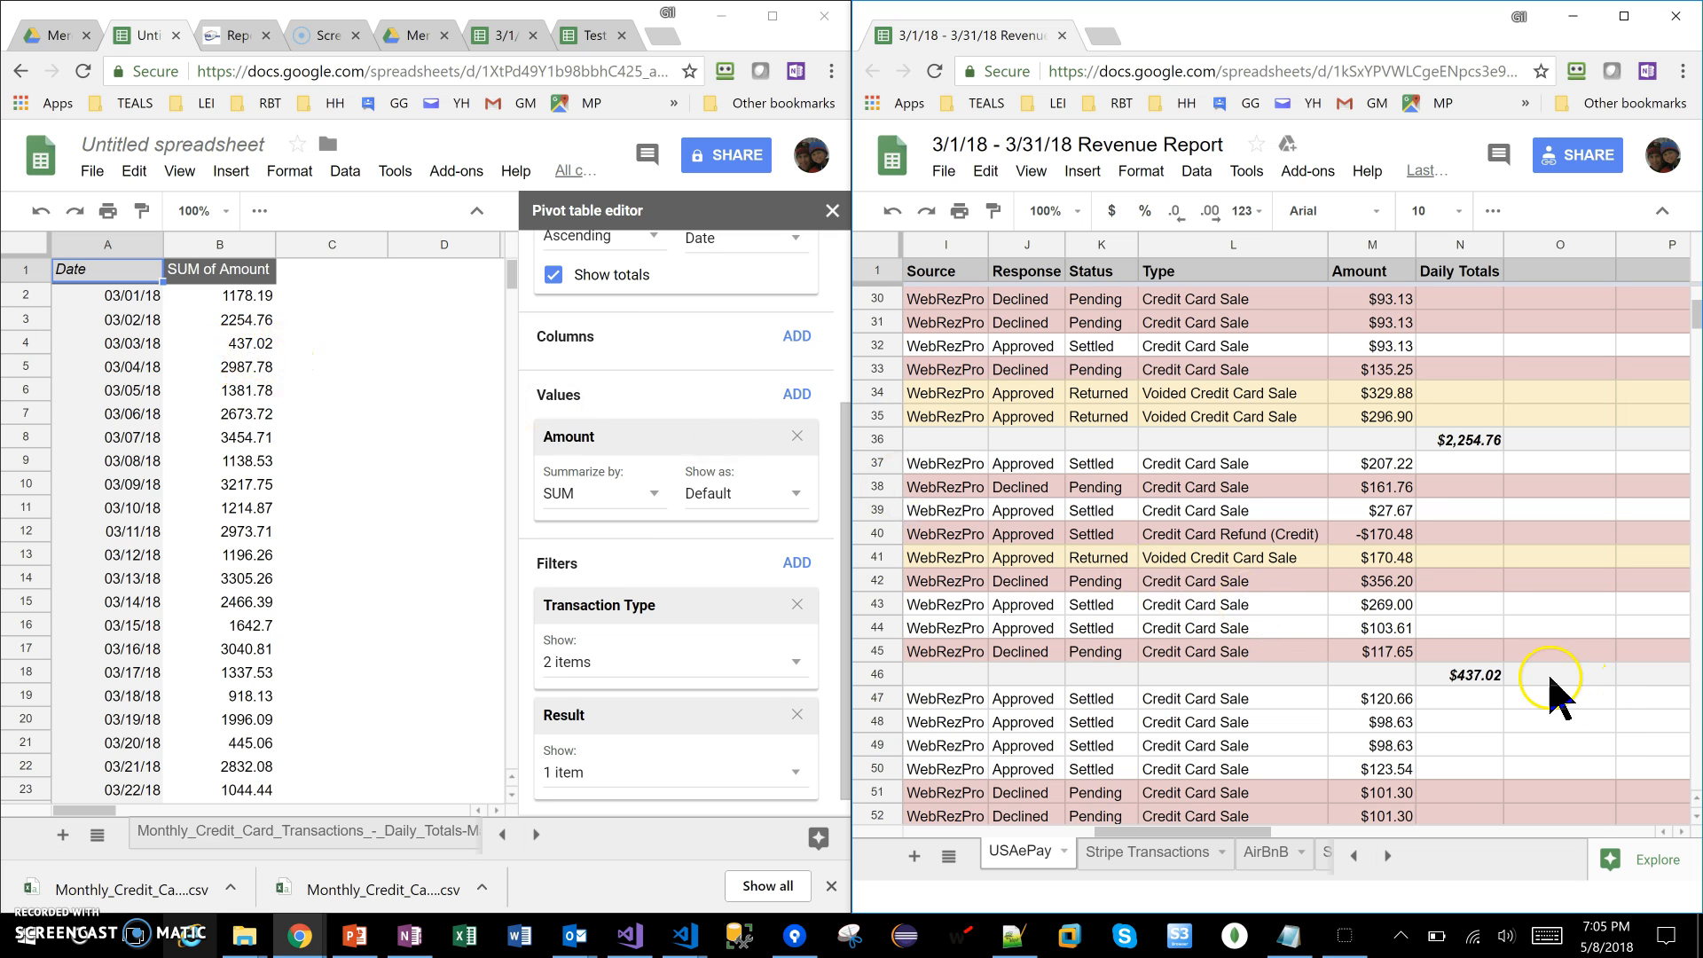
scroll(1694, 802, "up", 1)
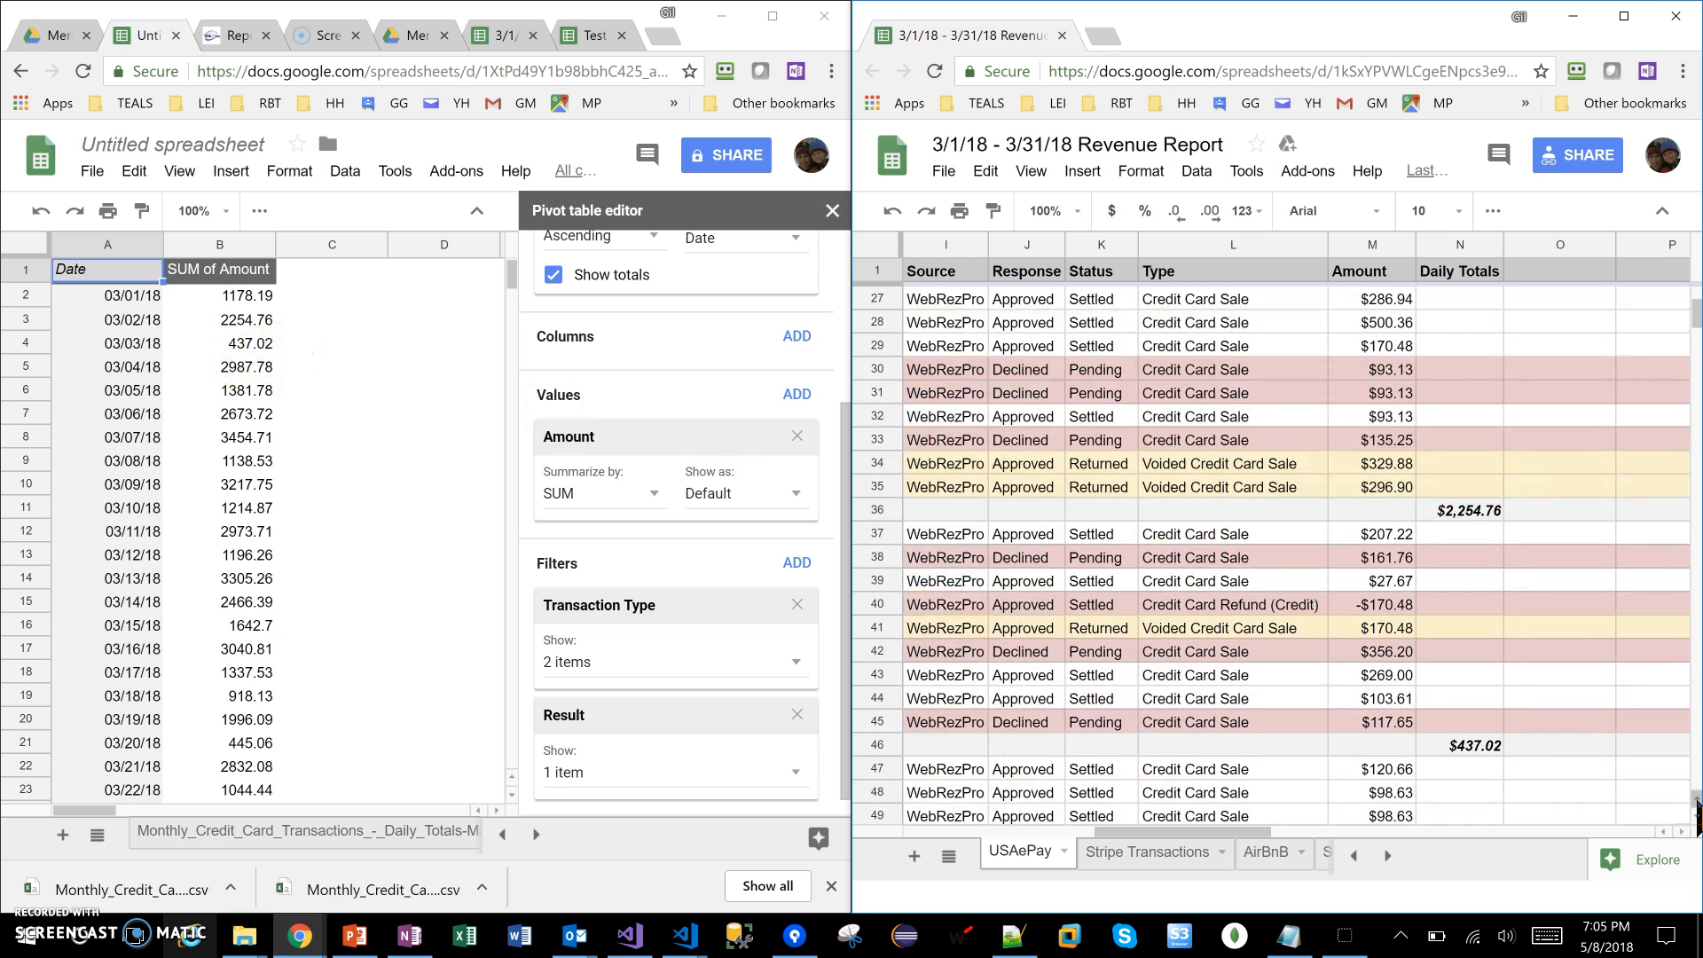